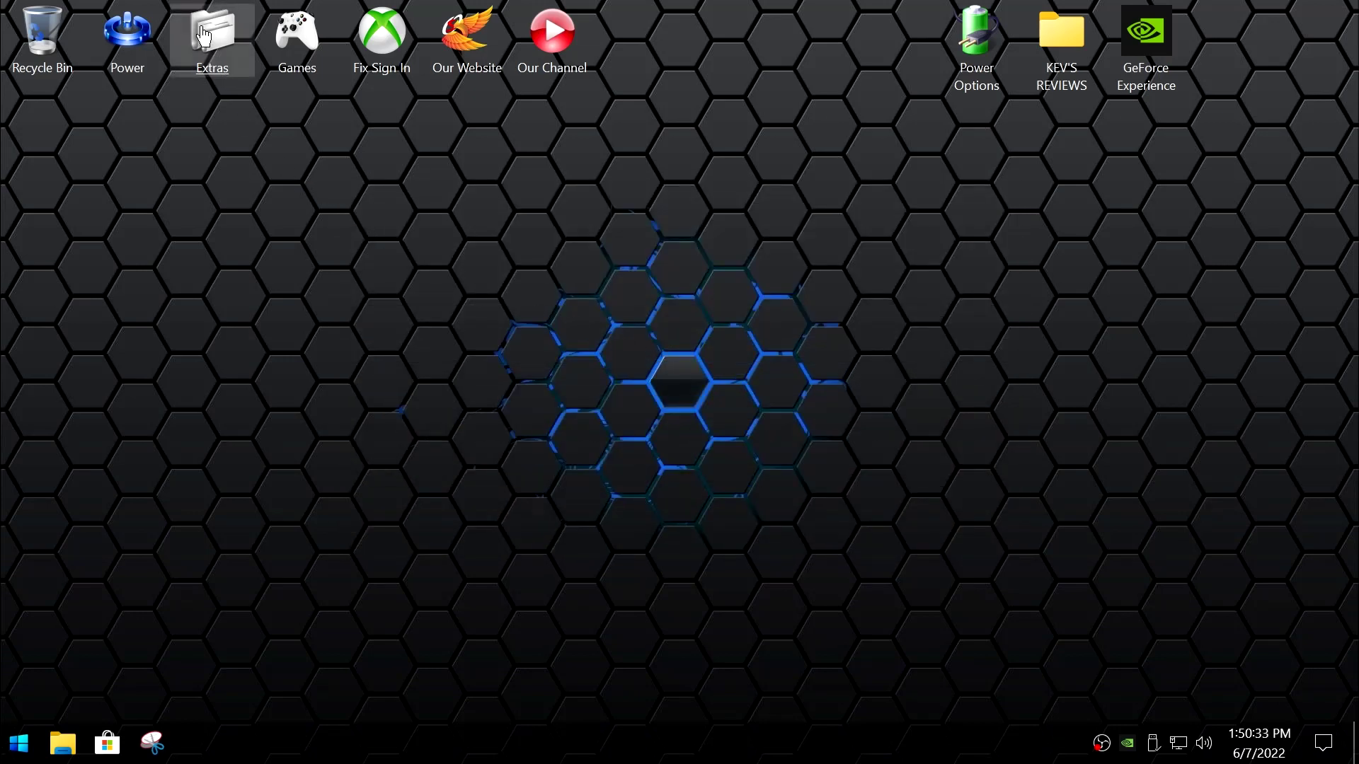
Open the desktop's Extras folder and view the contents of its Desktop Shortcuts and Desktop Spacing subfolders
double_click(204, 35)
double_click(608, 249)
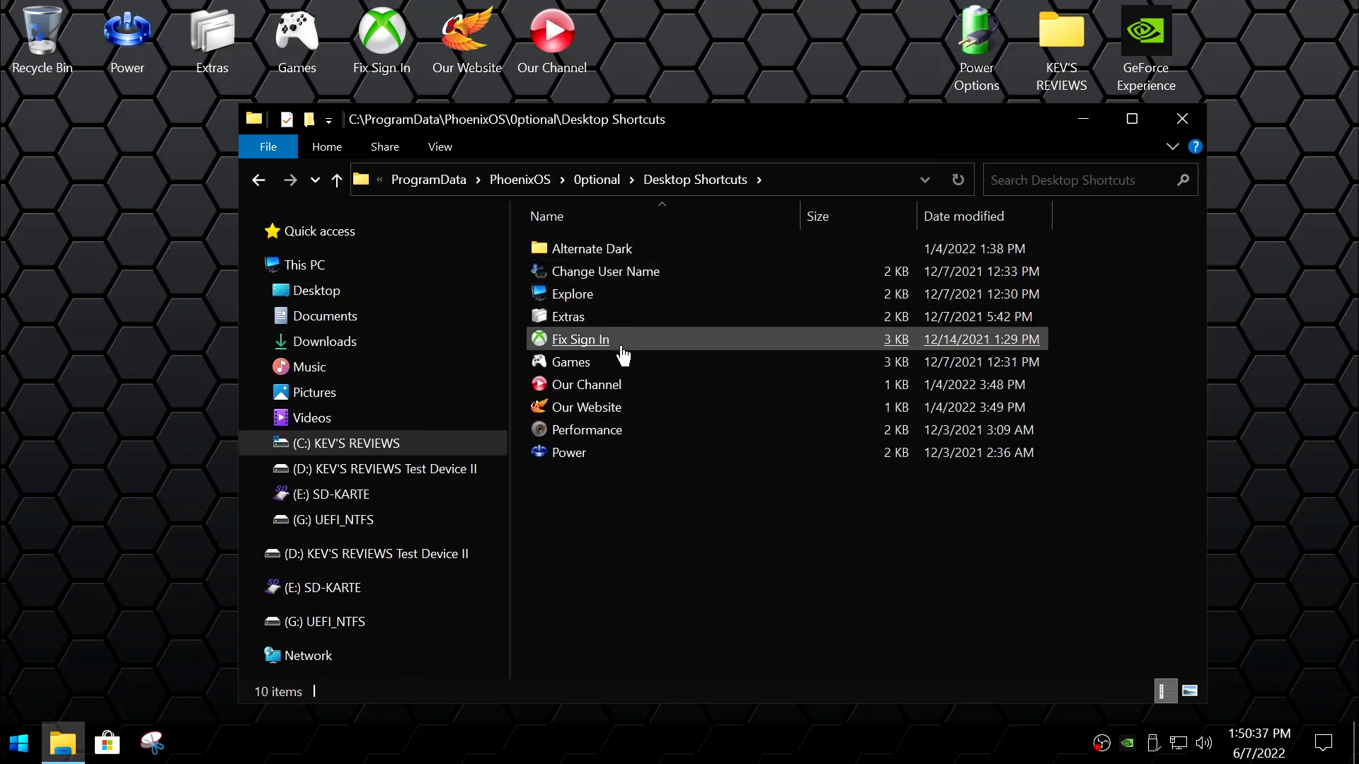
click(259, 179)
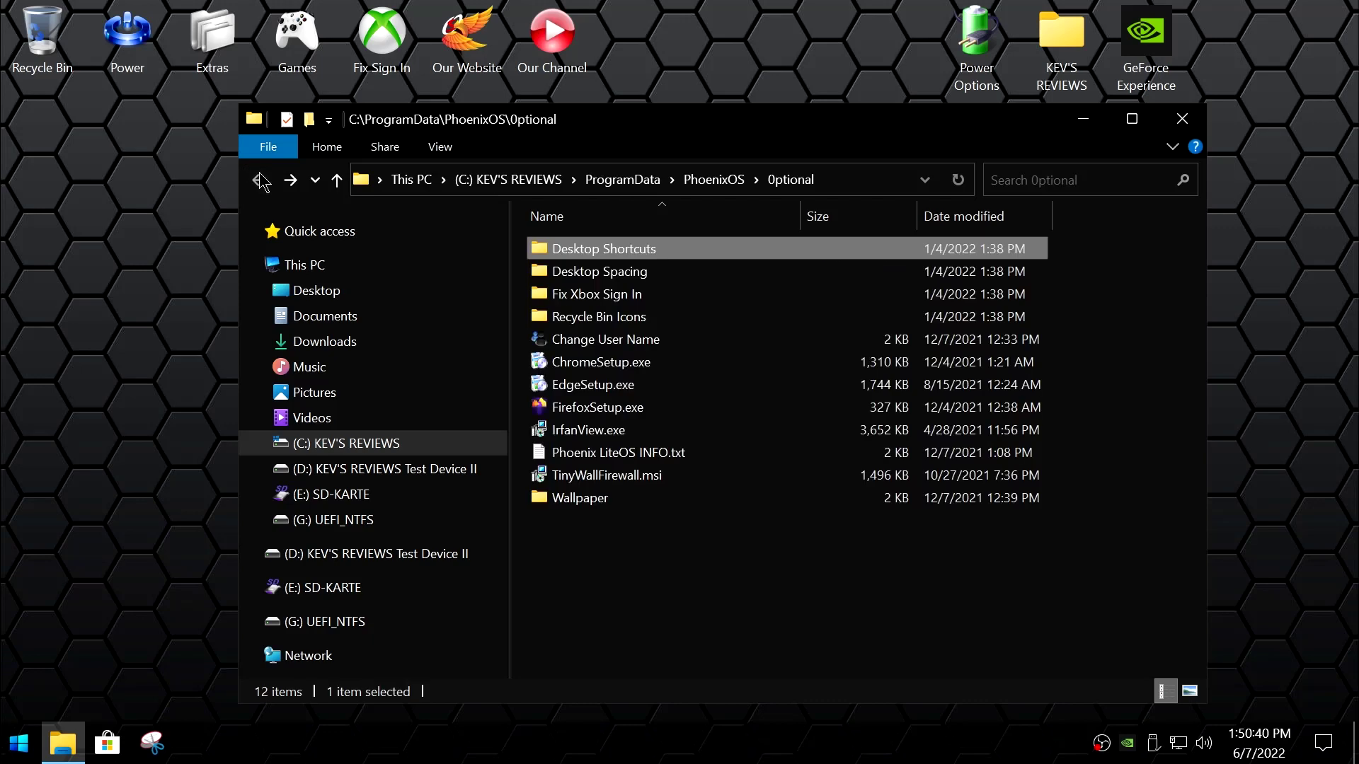
double_click(610, 271)
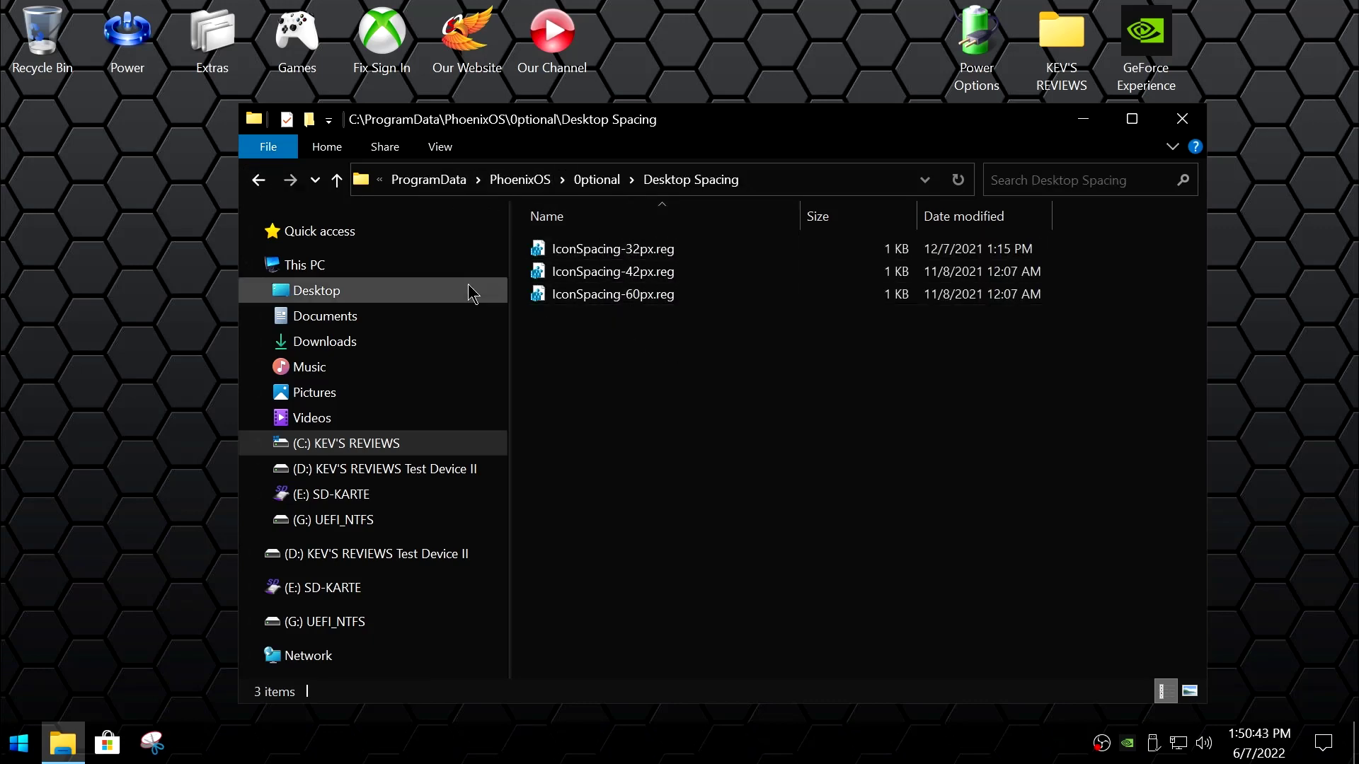
click(259, 179)
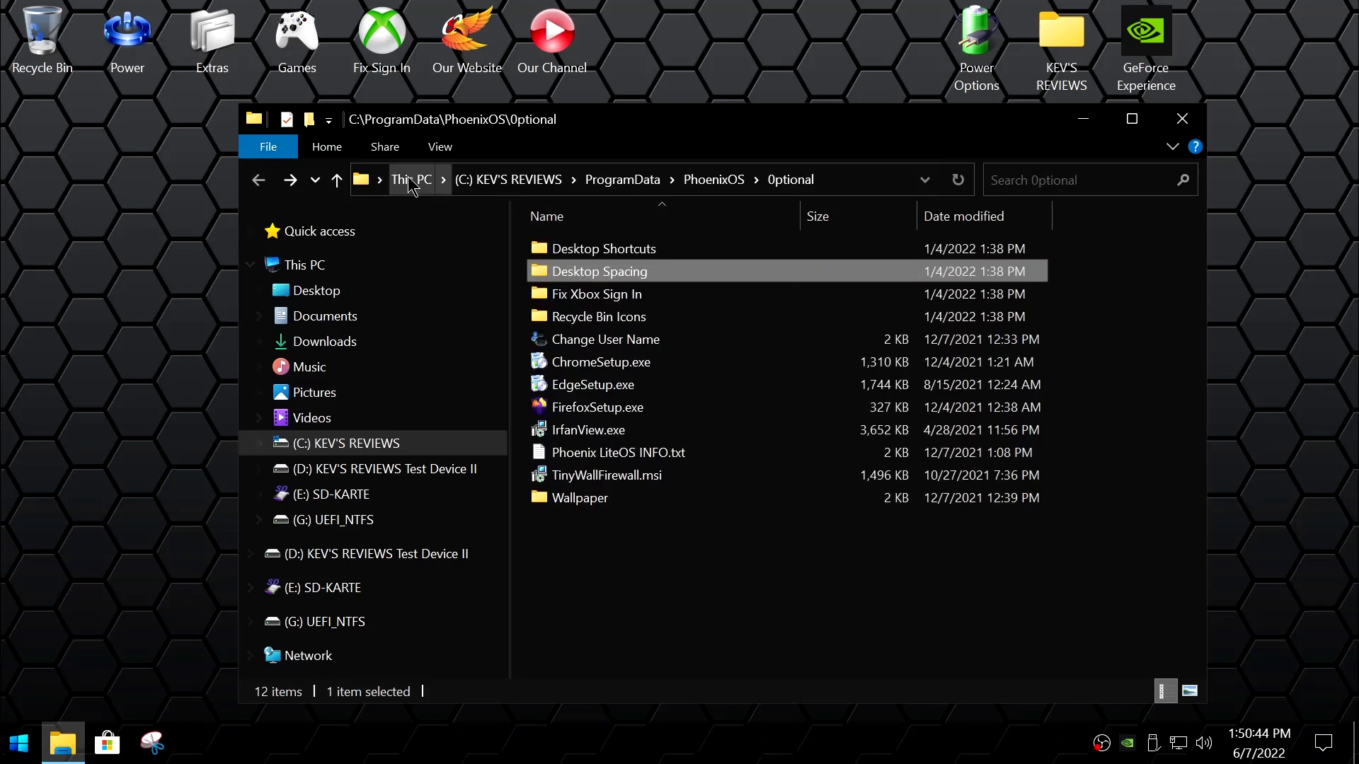
Read Fix Xbox Sign In Info.txt in the Fix Xbox Sign In folder, close it and return to the 0ptional folder
double_click(606, 298)
double_click(617, 250)
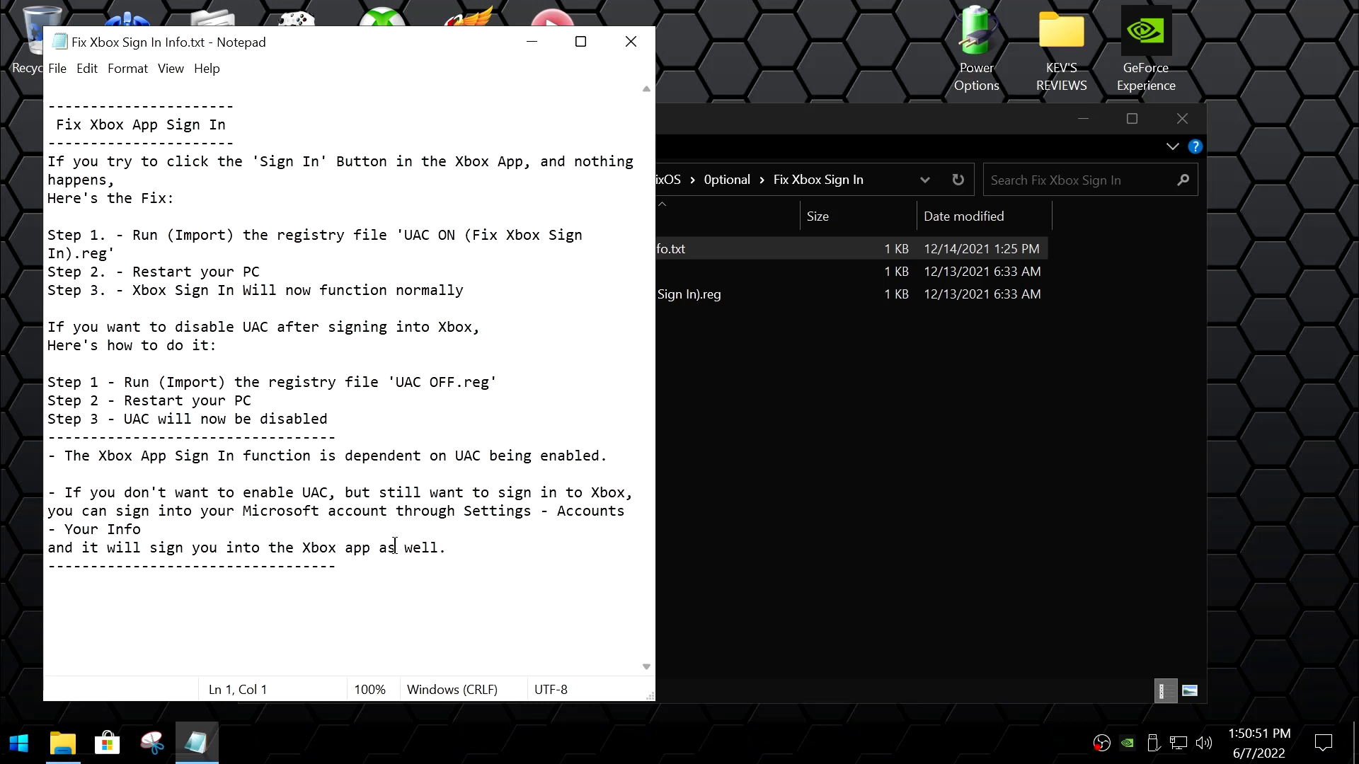
click(630, 41)
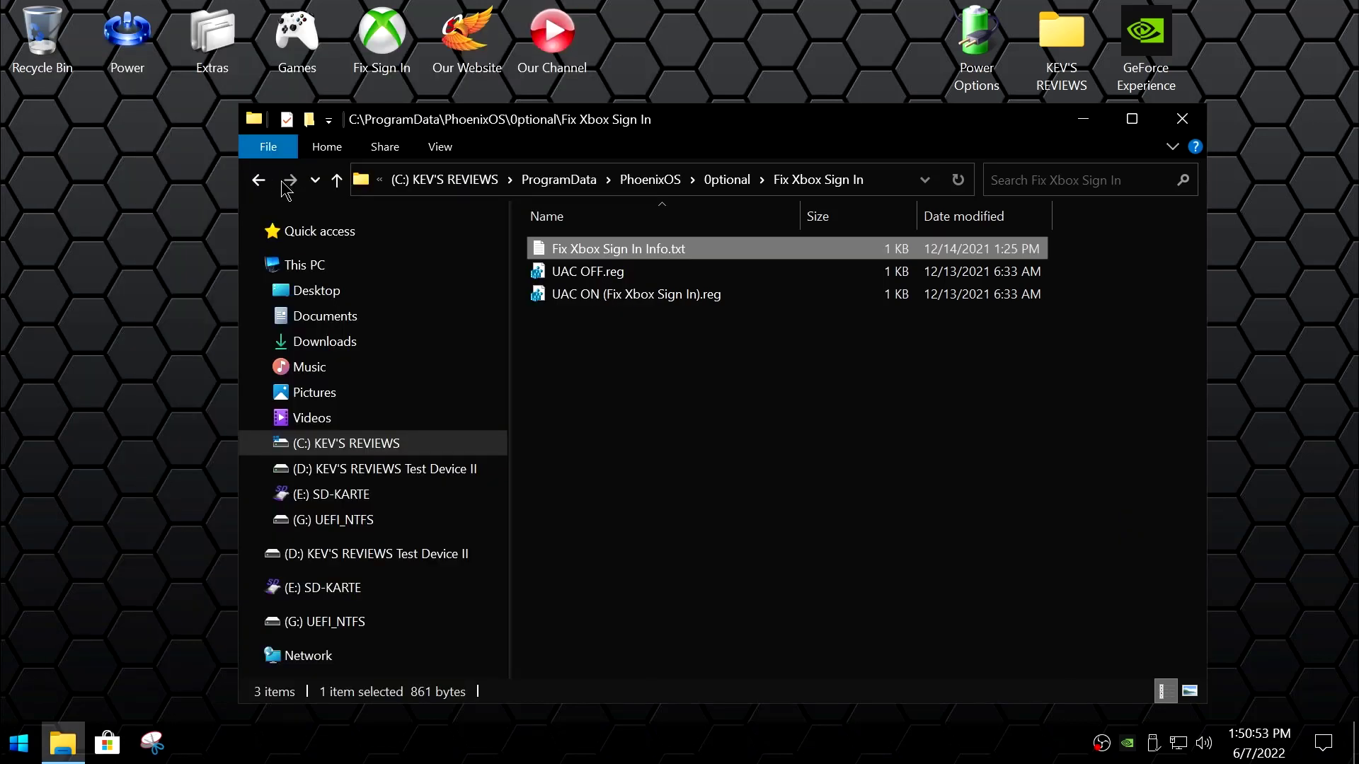
click(259, 181)
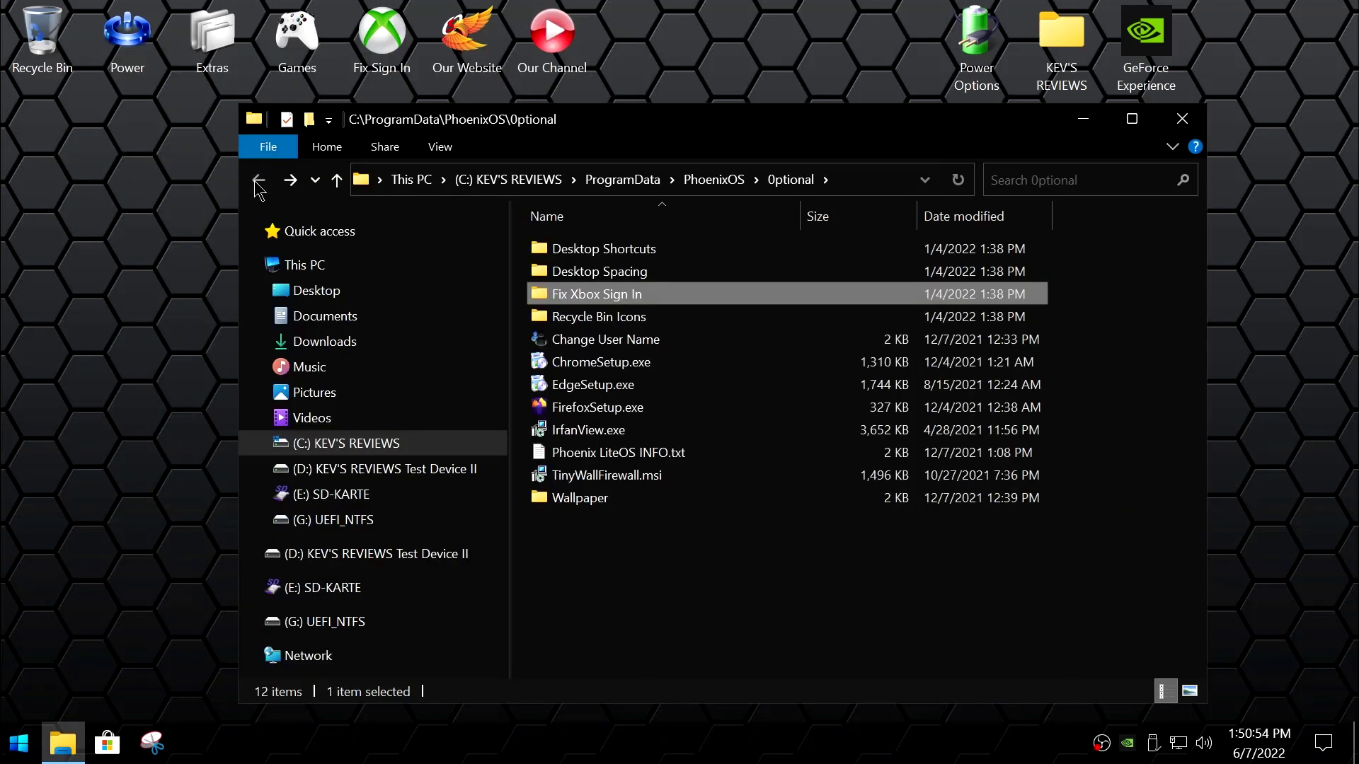
View the Recycle Bin Icons folder's contents, and read Phoenix LiteOS INFO.txt in the 0ptional folder
double_click(576, 317)
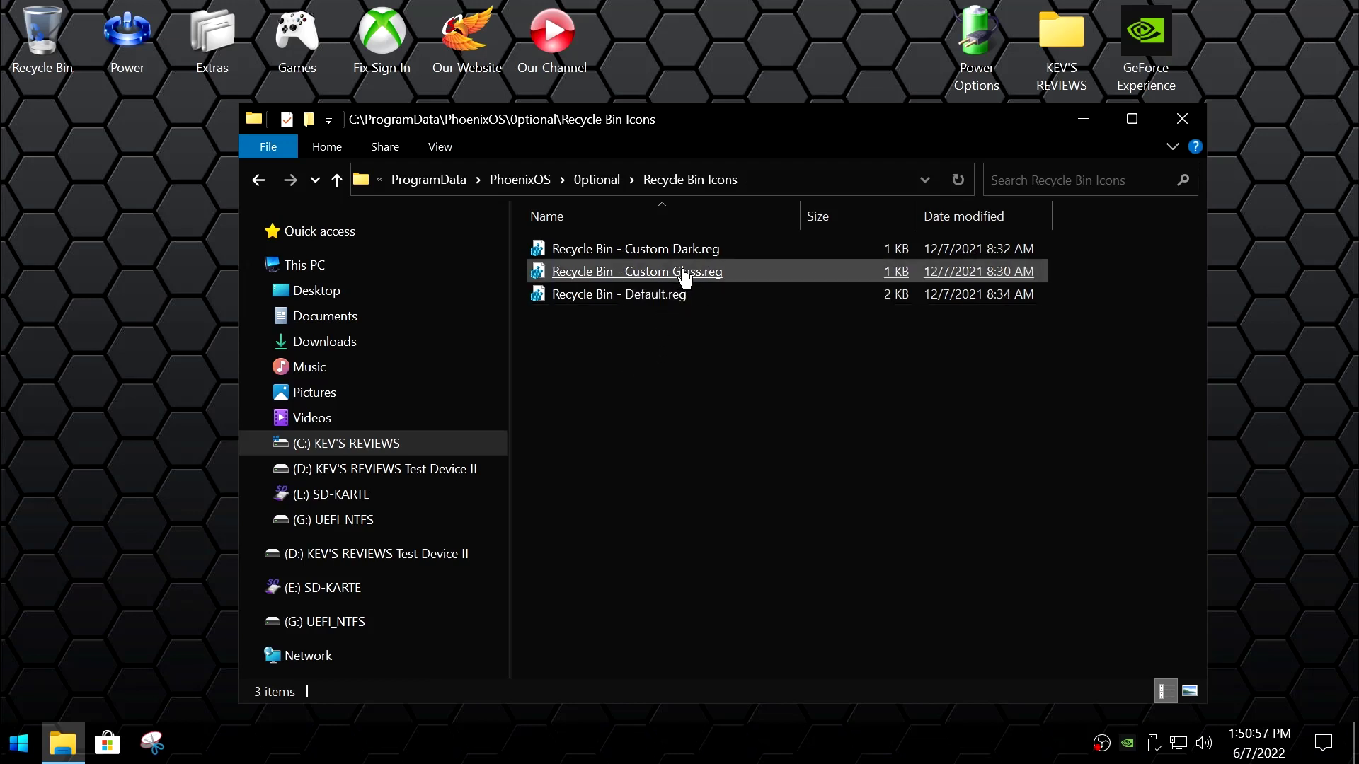
click(258, 180)
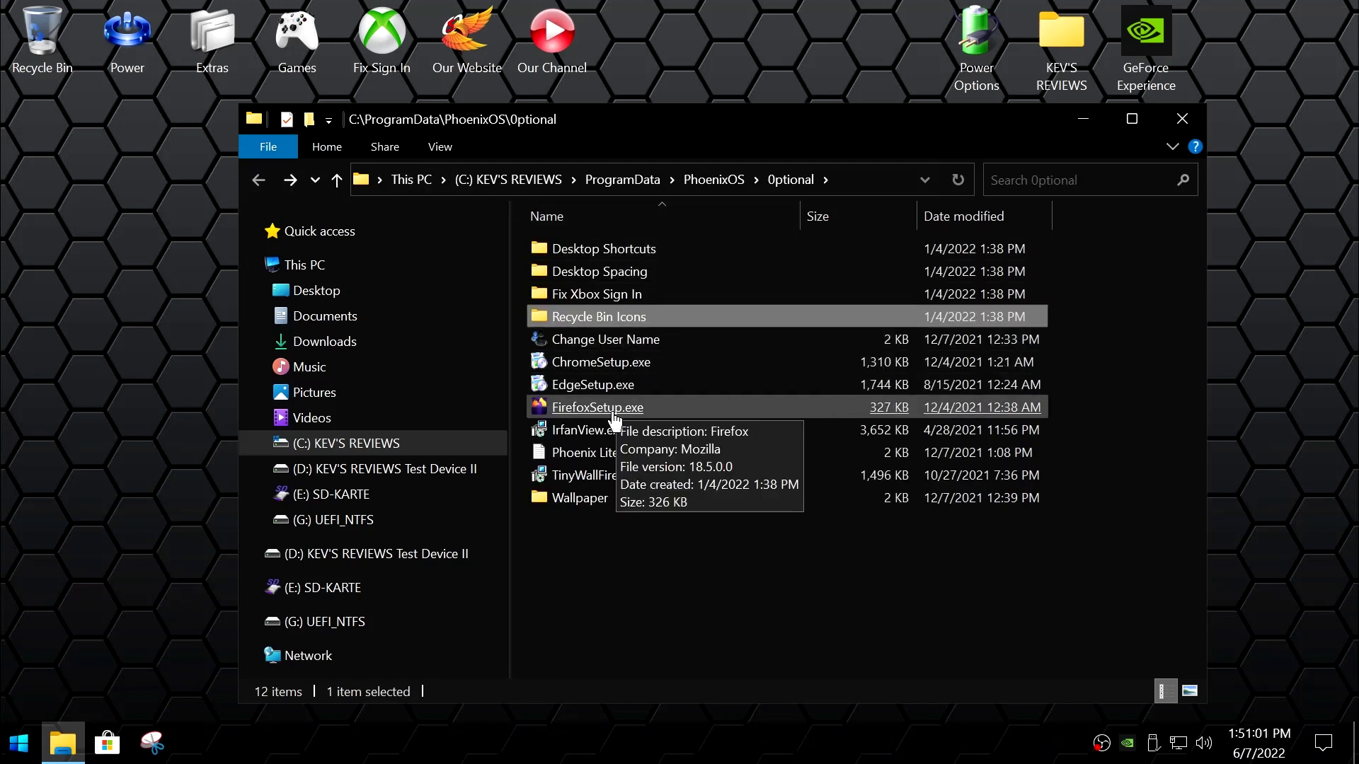
double_click(620, 451)
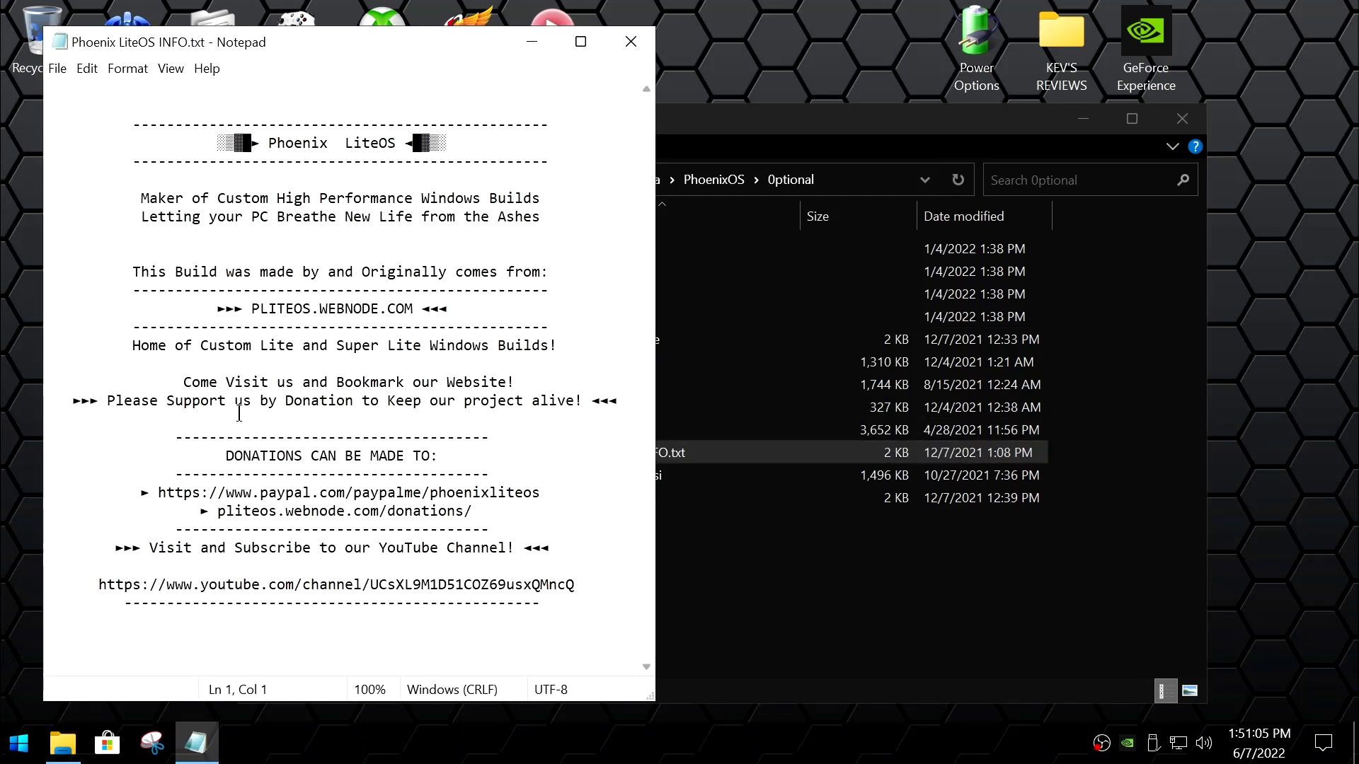
click(631, 41)
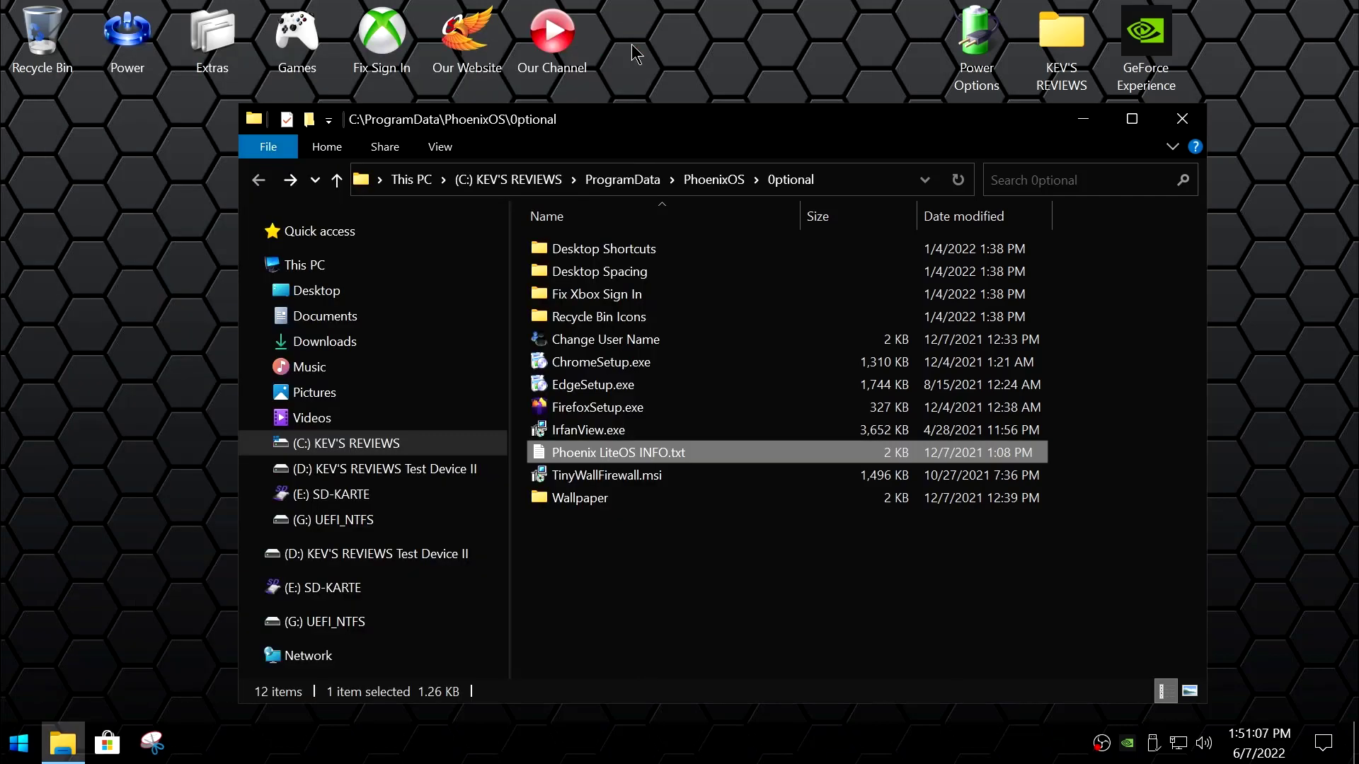
Preview the images in the Wallpaper folder from img0.jpg through img10.jpg, and close the viewer and the folder window
double_click(606, 499)
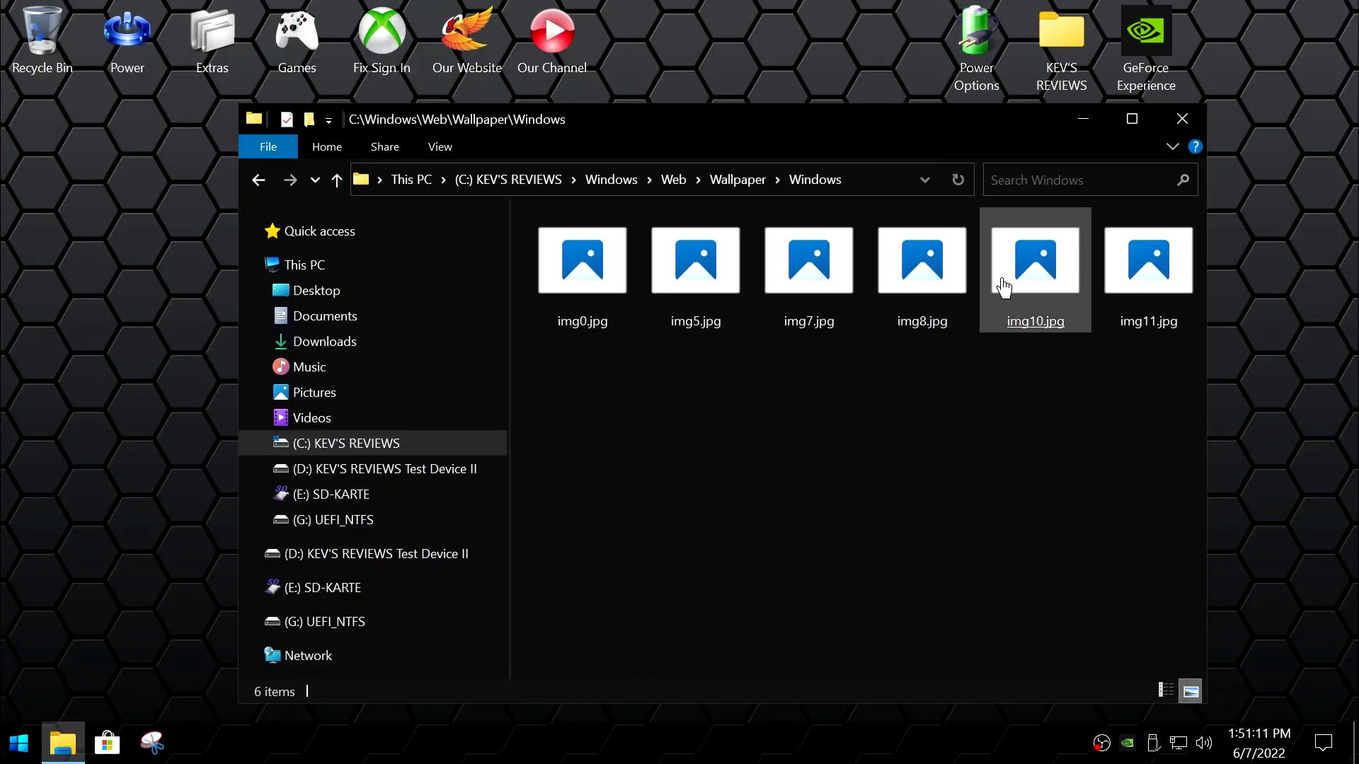
double_click(612, 276)
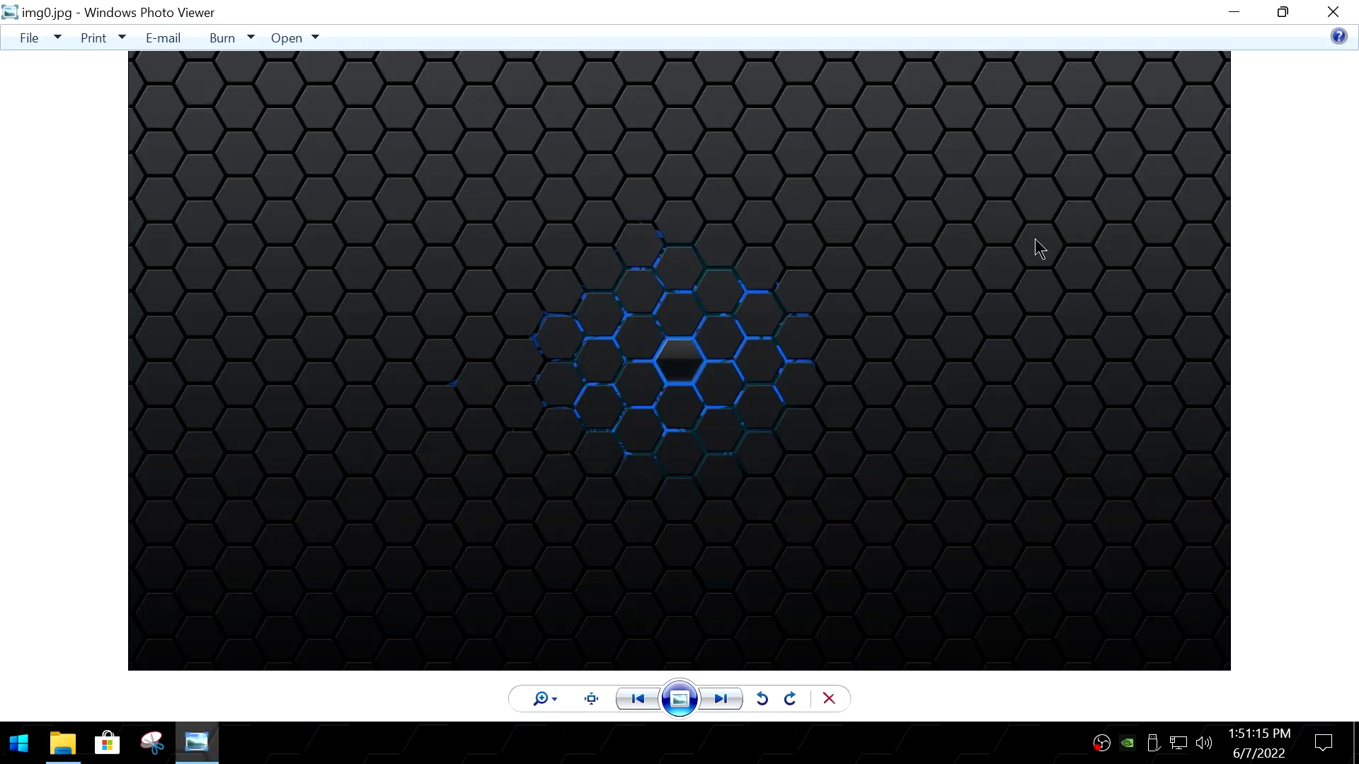
click(722, 701)
click(722, 701)
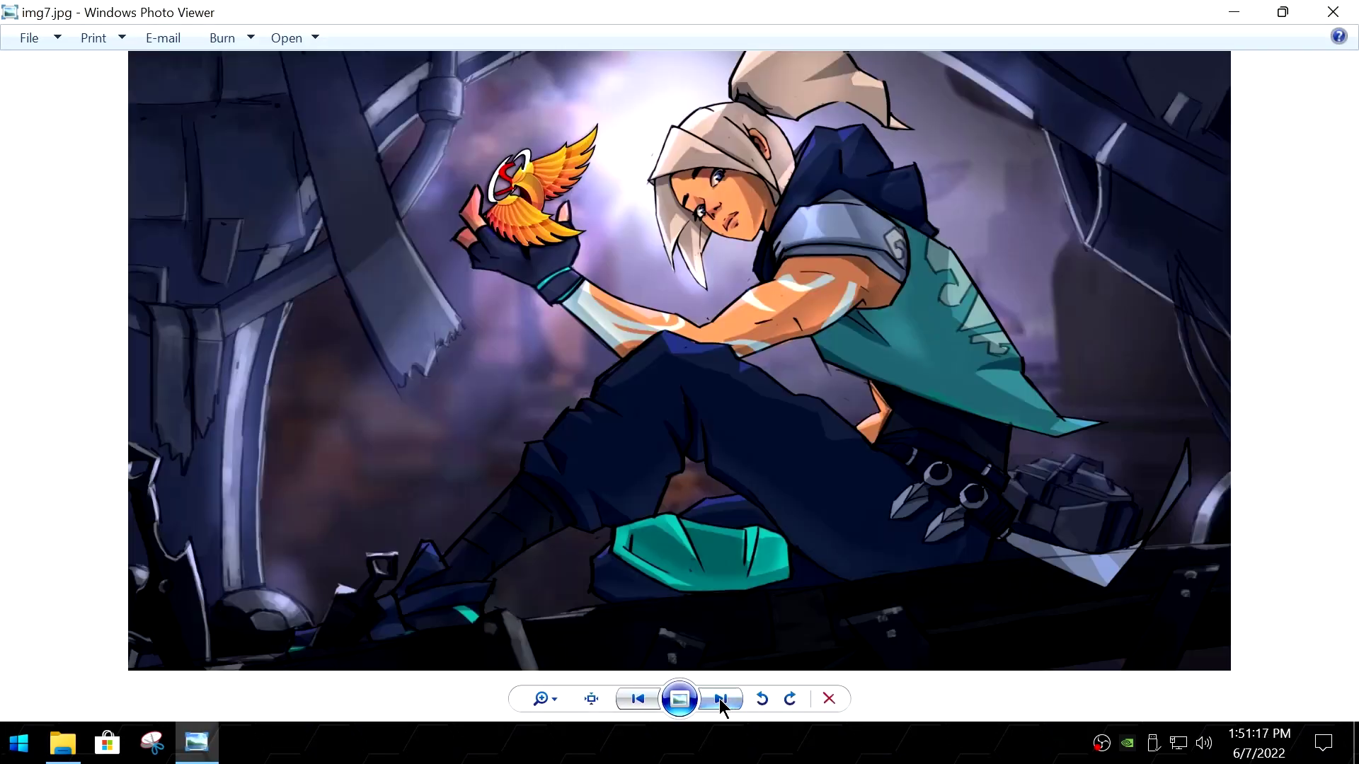
click(719, 698)
click(719, 699)
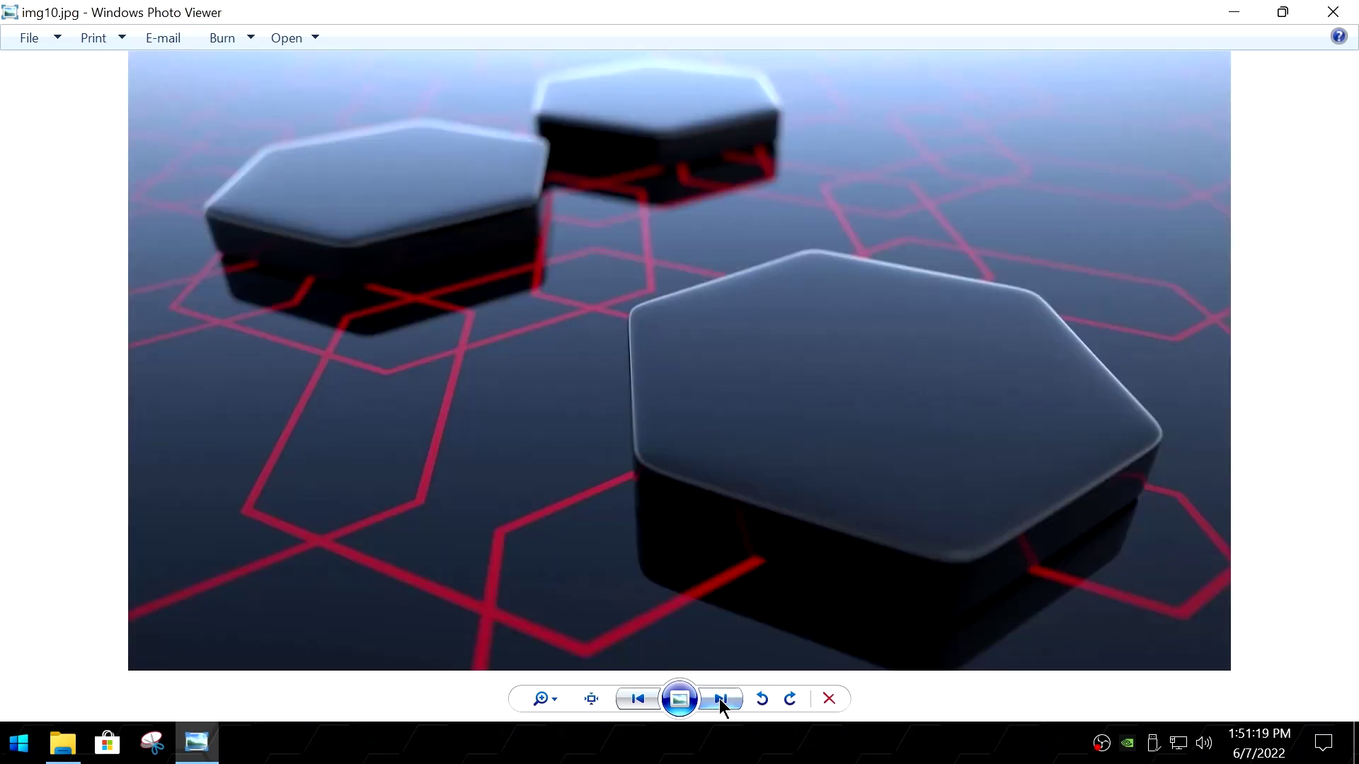
click(1332, 12)
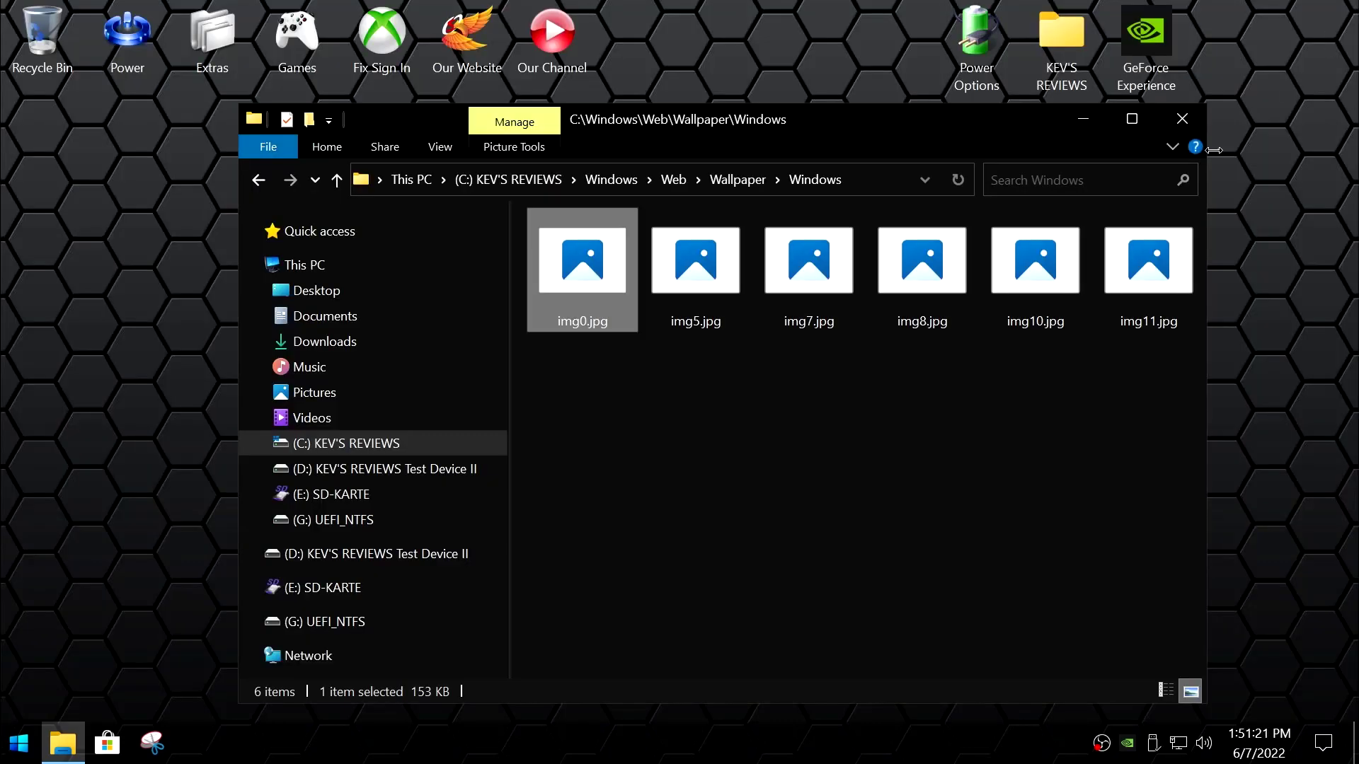
click(258, 179)
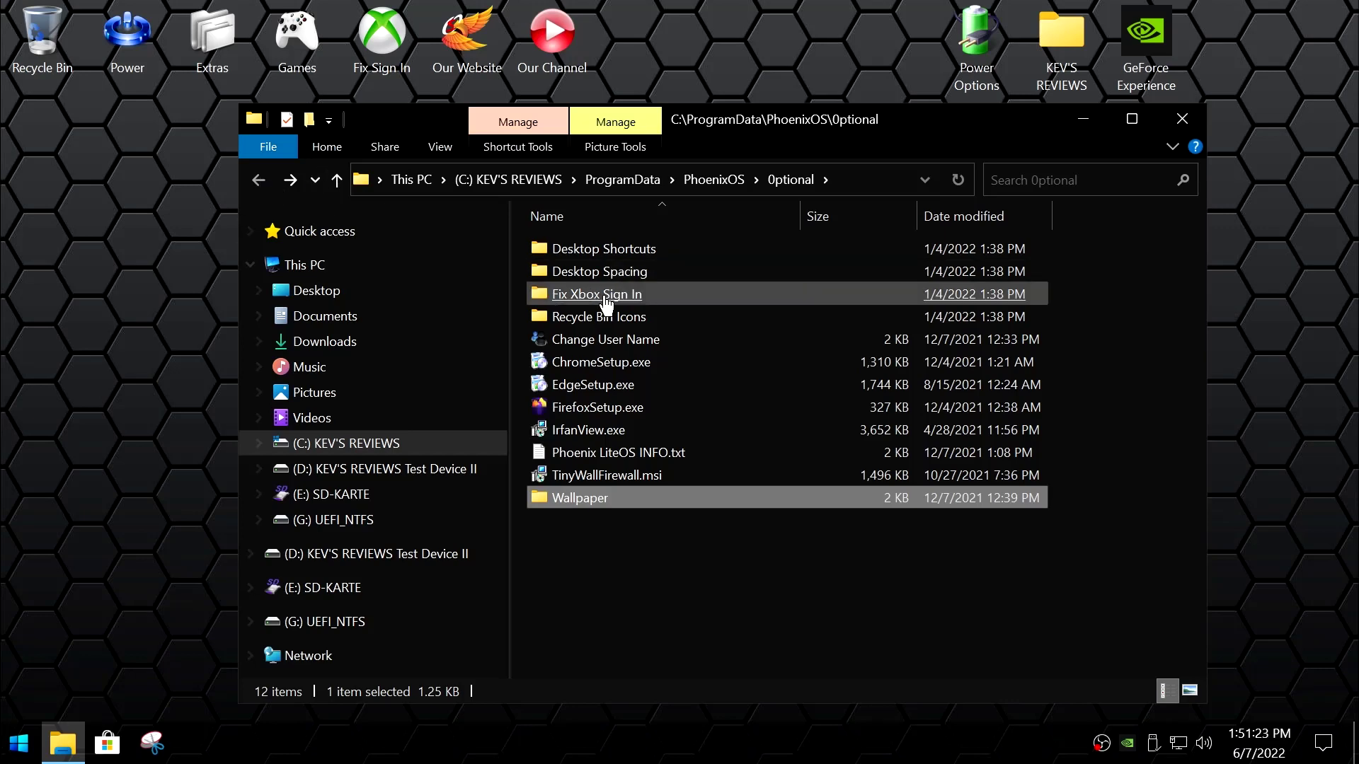
click(670, 572)
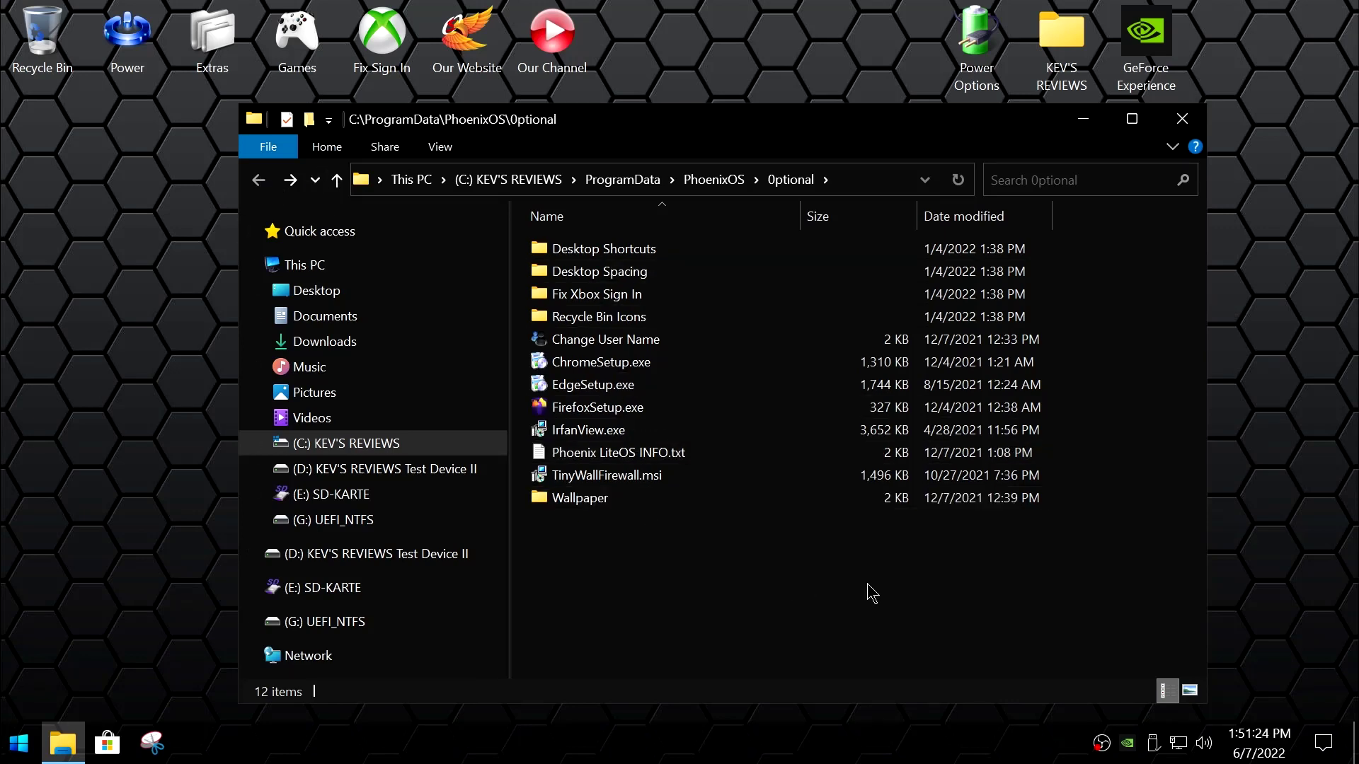
click(1182, 118)
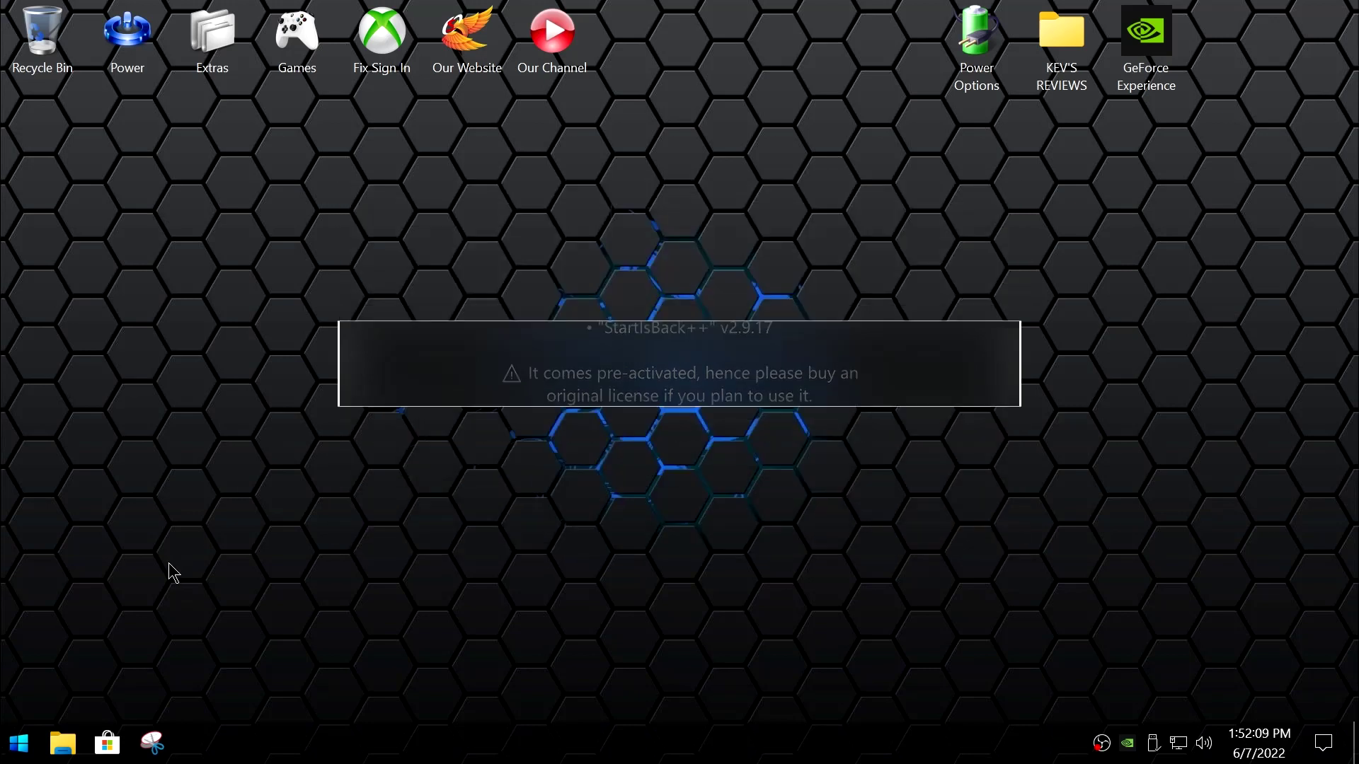
Look through the Start menu's full program list, including the contents of its Games folder, and return to the main view
click(15, 745)
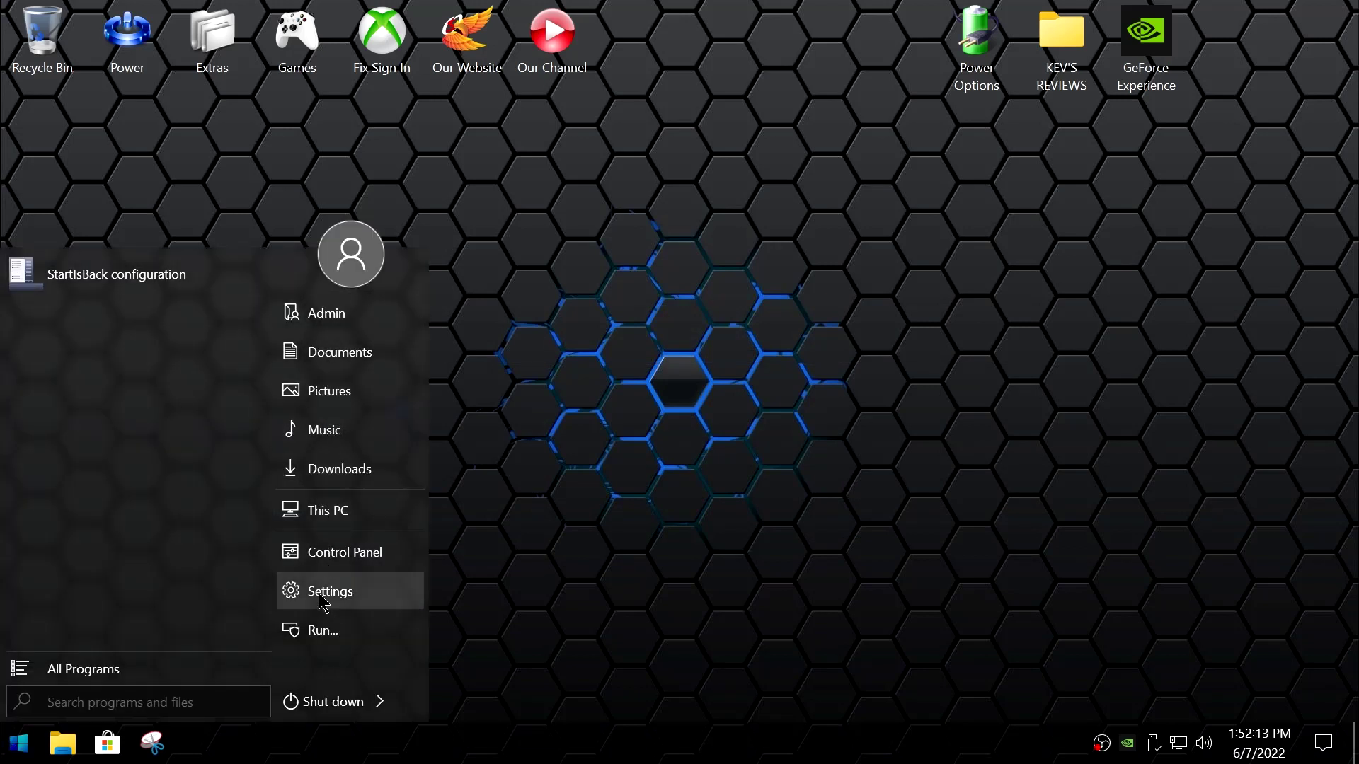
click(89, 669)
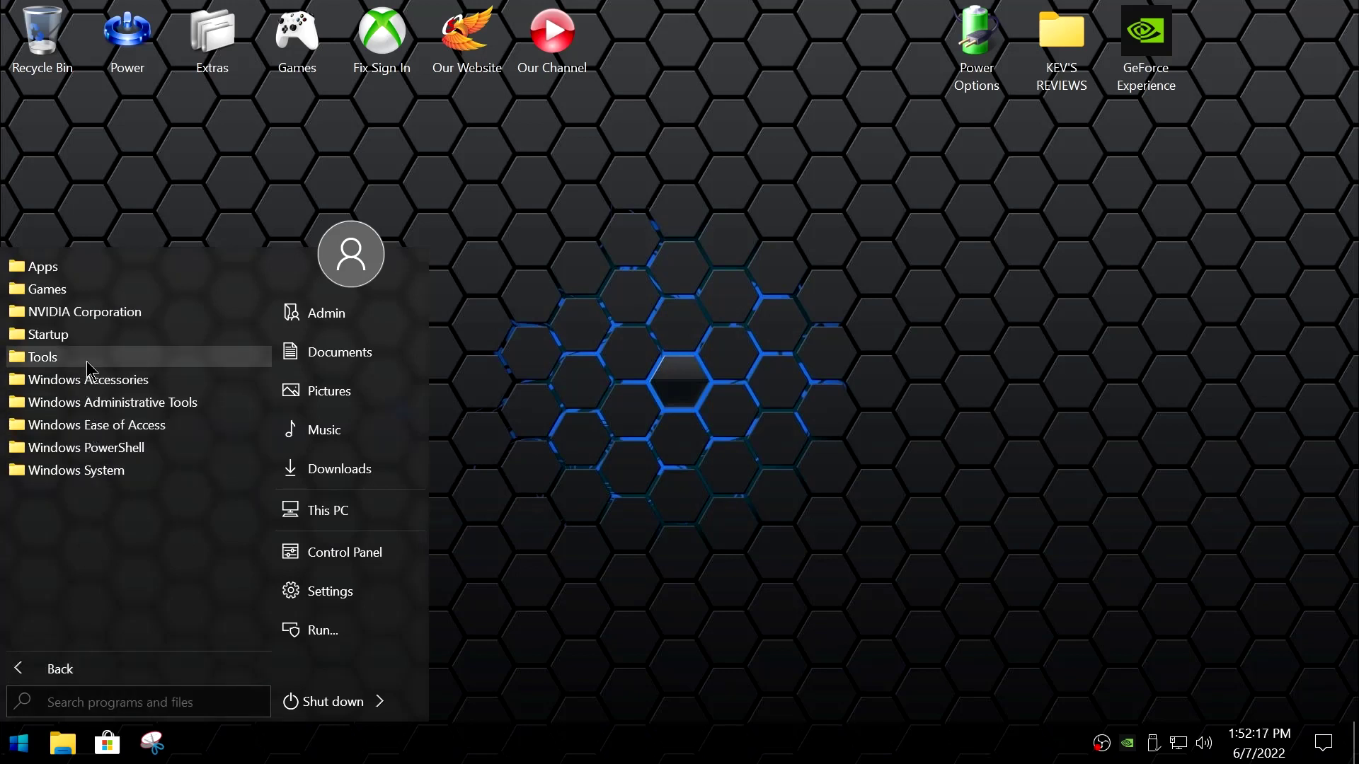
click(93, 293)
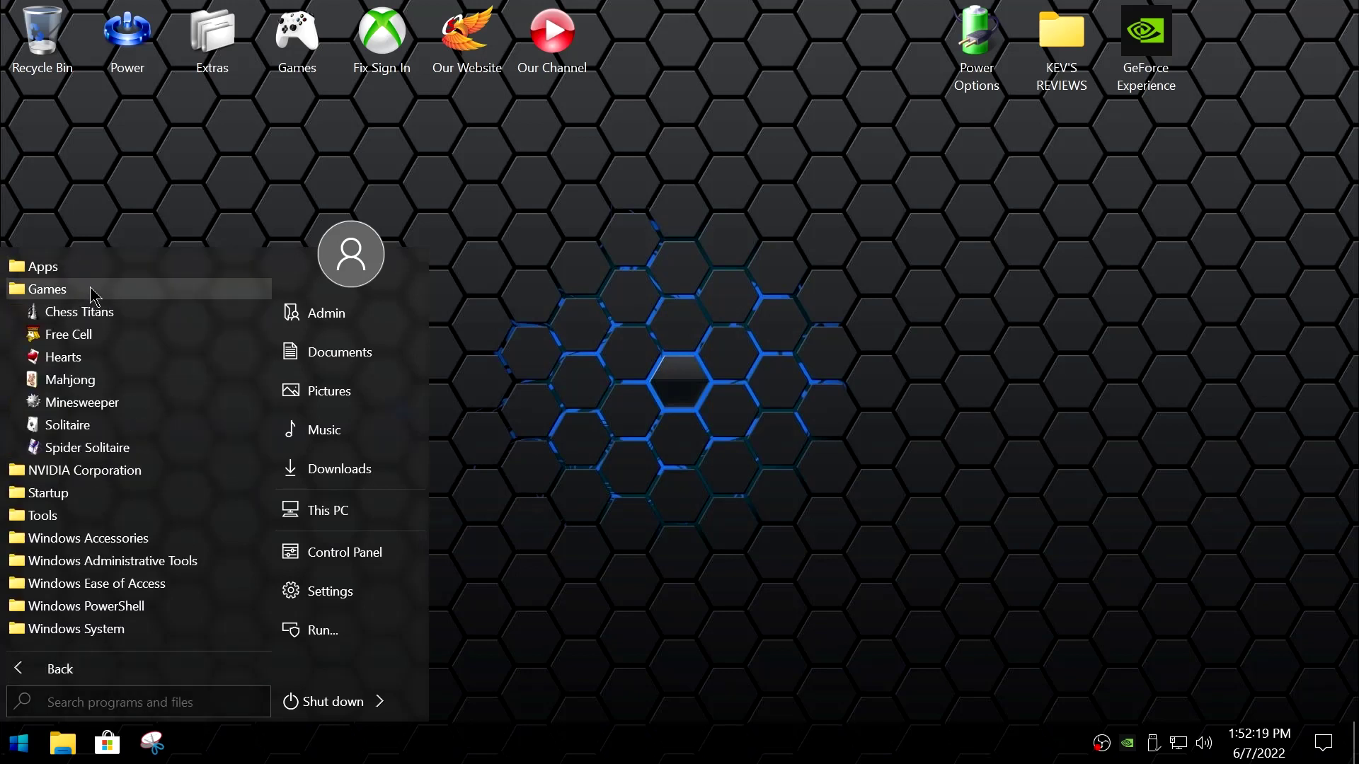
click(93, 293)
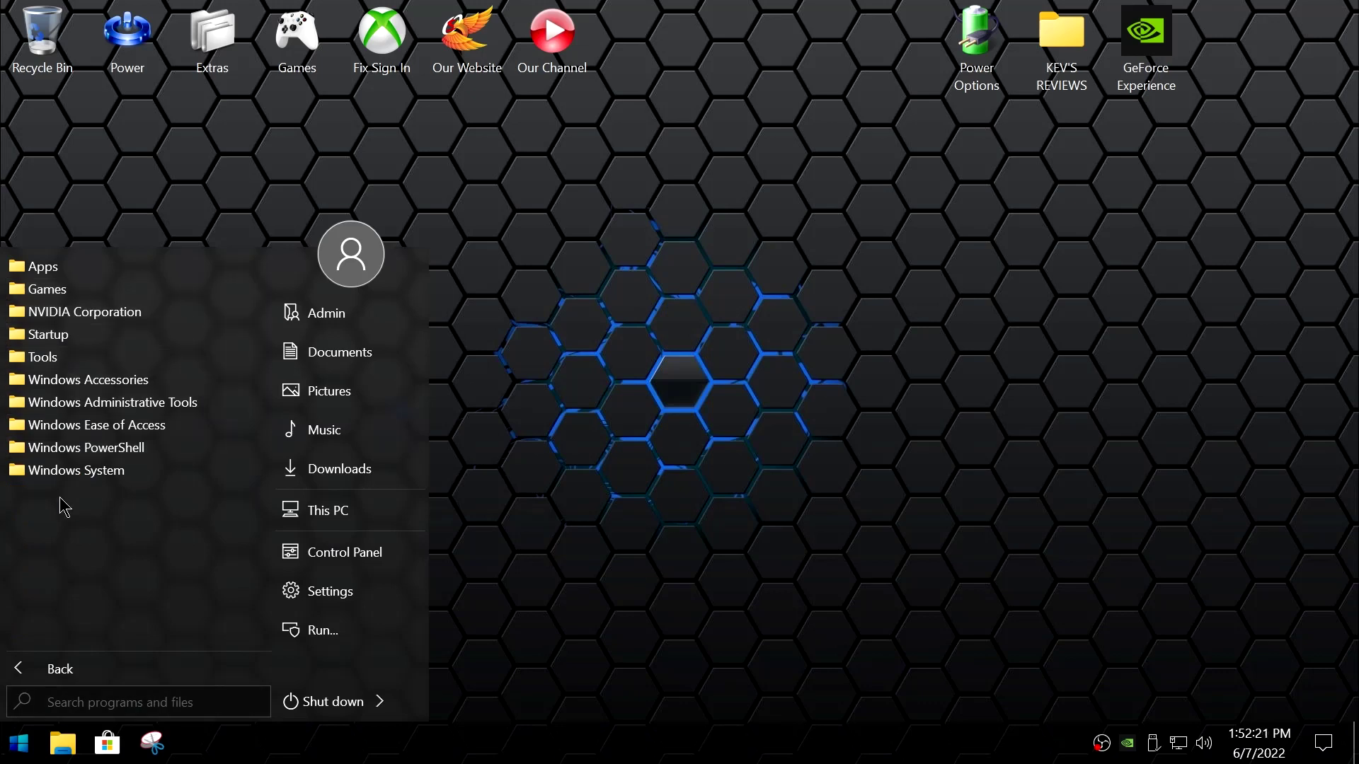
click(48, 668)
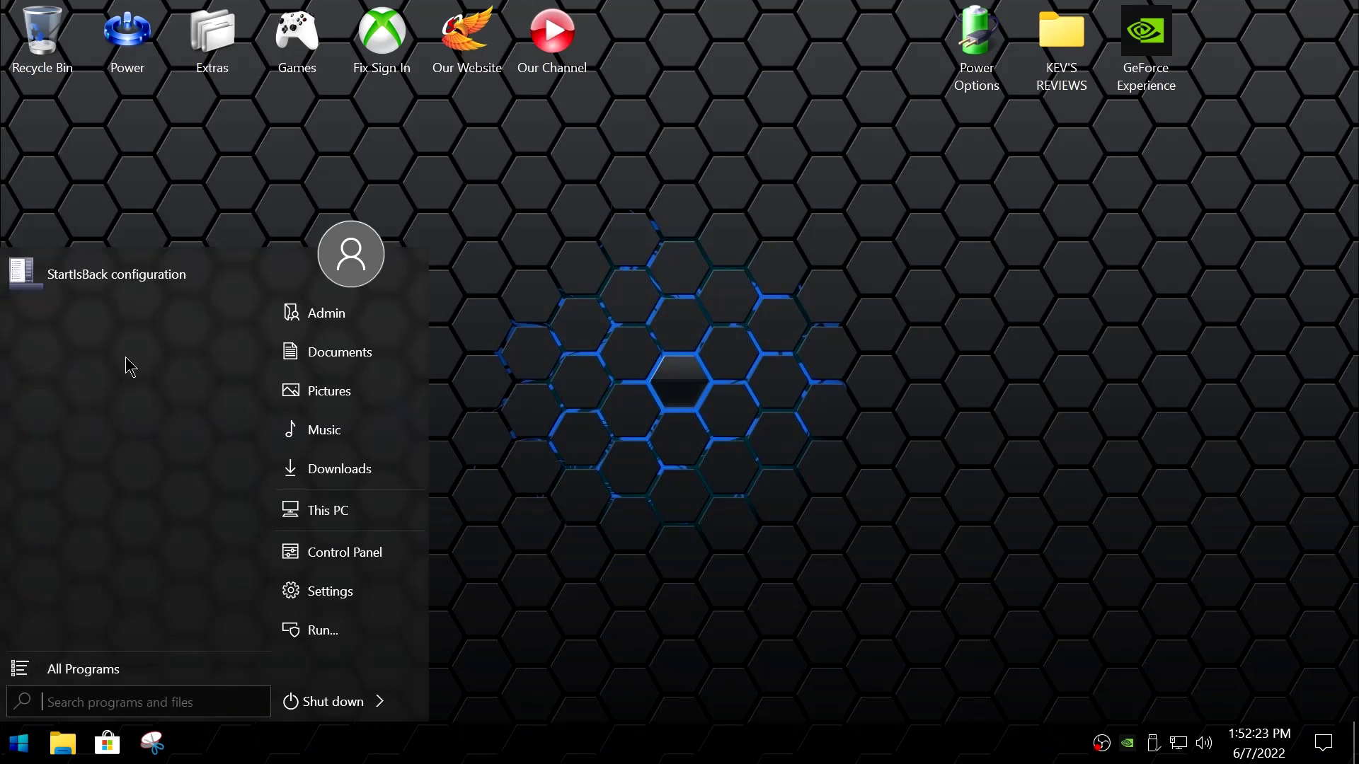
Review the Start Menu, Appearance, Switching, Advanced and About pages of StartIsBack configuration, and close it without changes
click(114, 282)
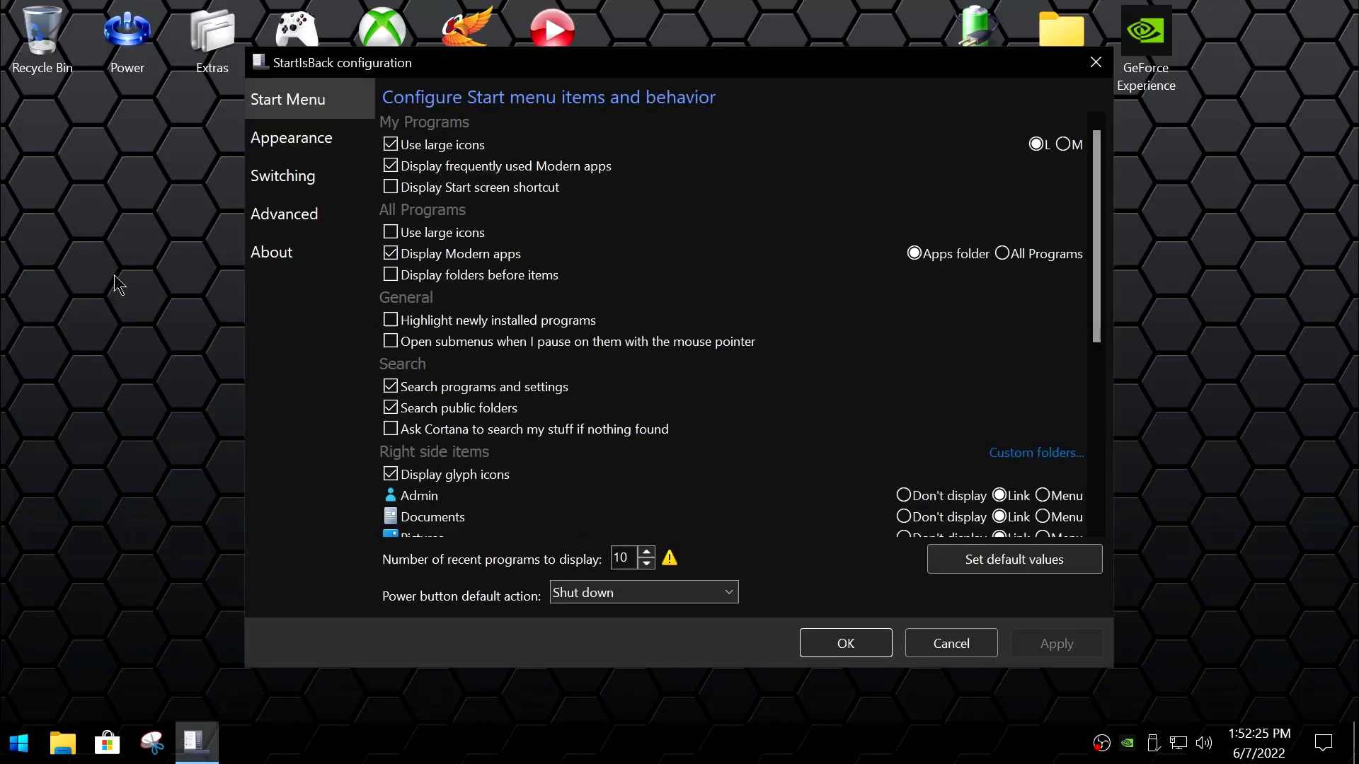
drag(1096, 209, 1098, 156)
click(278, 141)
click(288, 178)
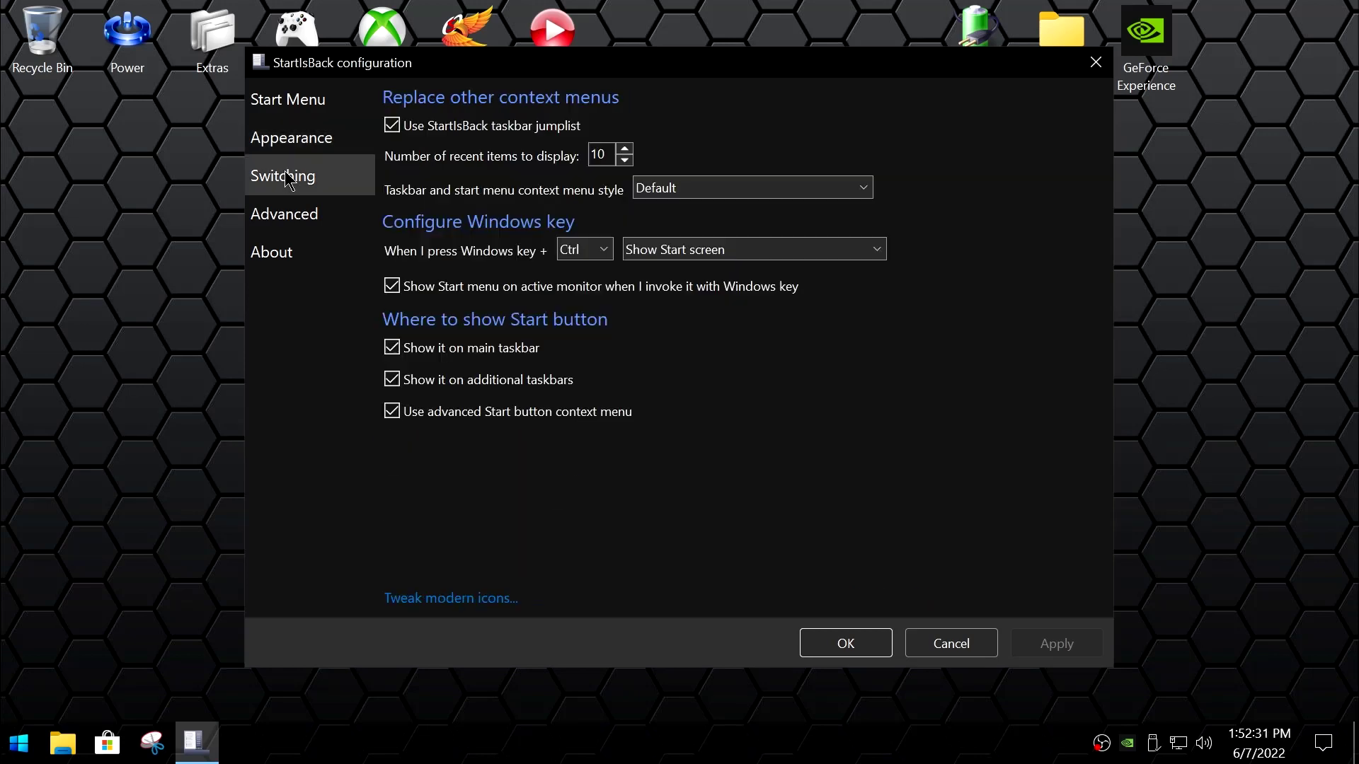
click(296, 216)
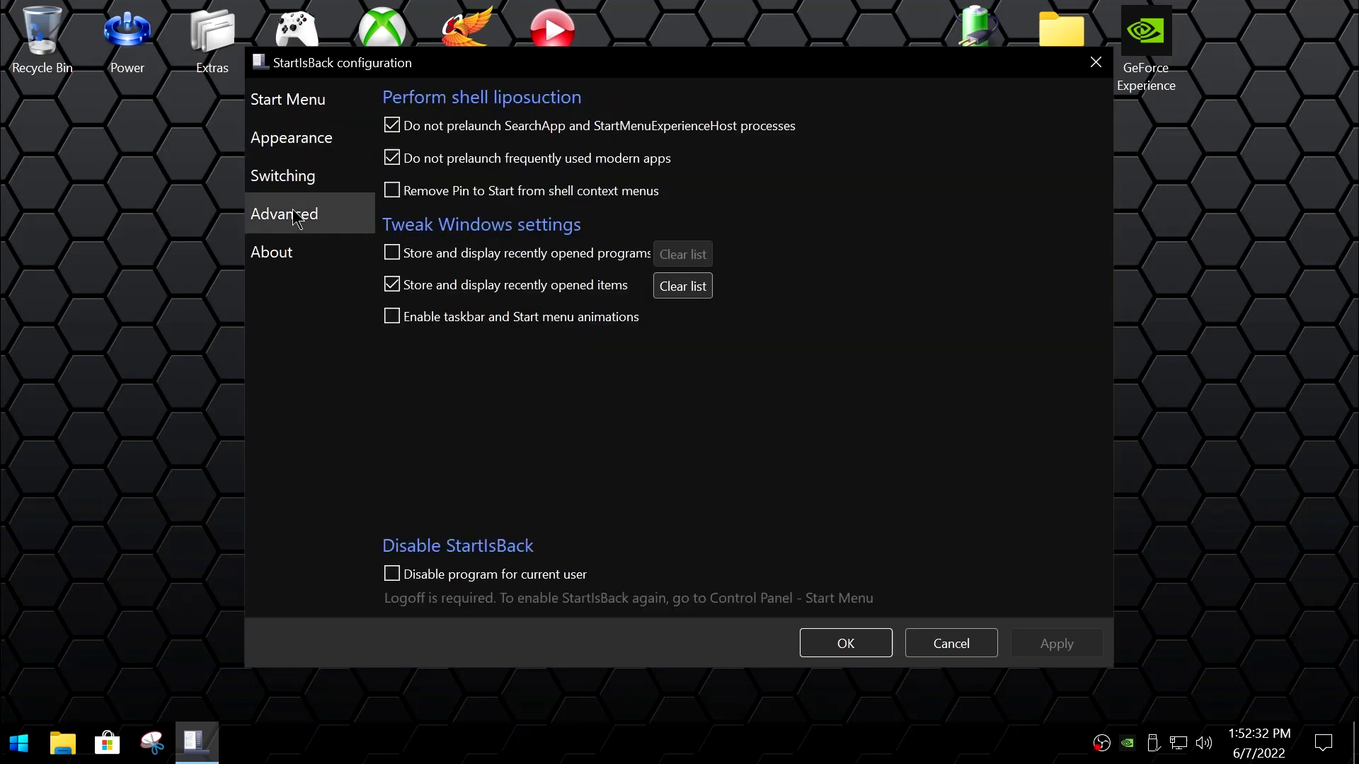
click(290, 269)
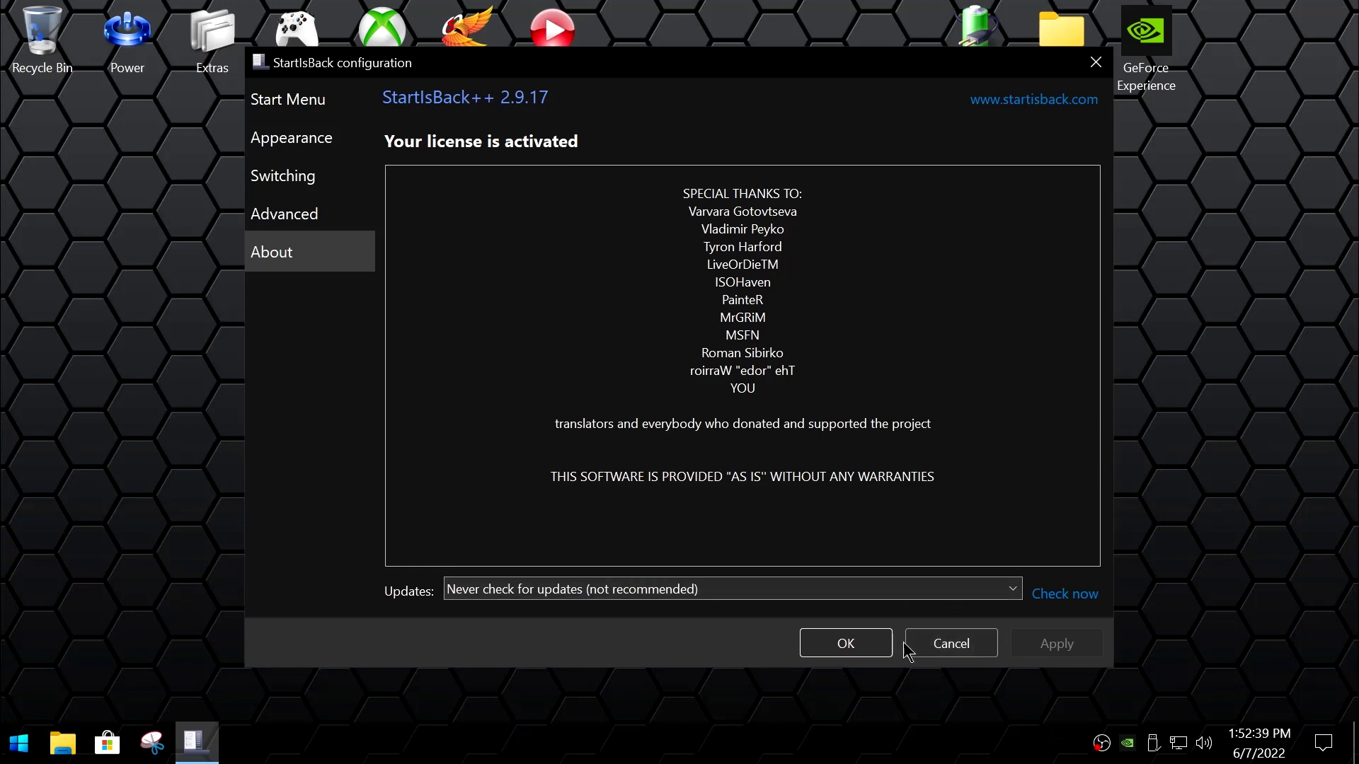
click(1098, 71)
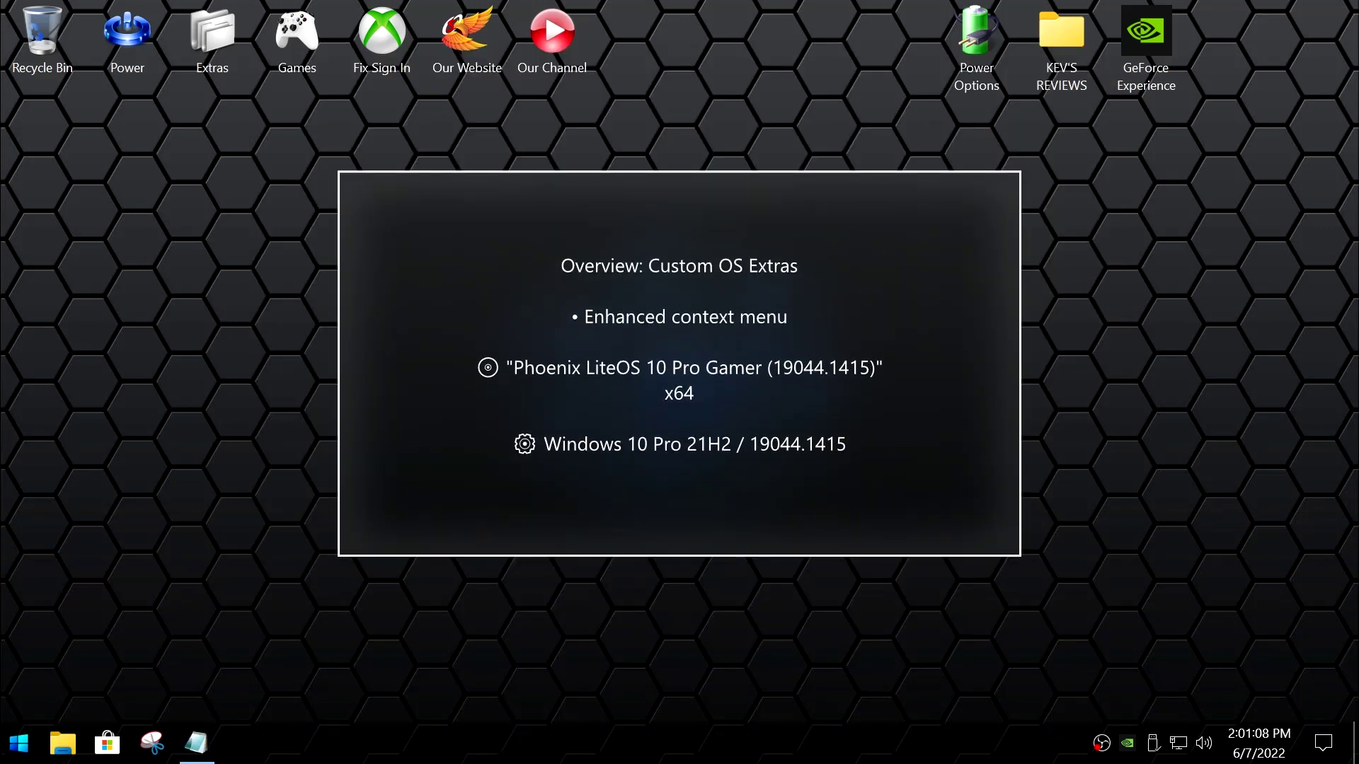
Examine the desktop's context menu, including its Command Prompt, Control Panel, Restart Explorer, Safe Mode, New and Settings submenus
right_click(739, 244)
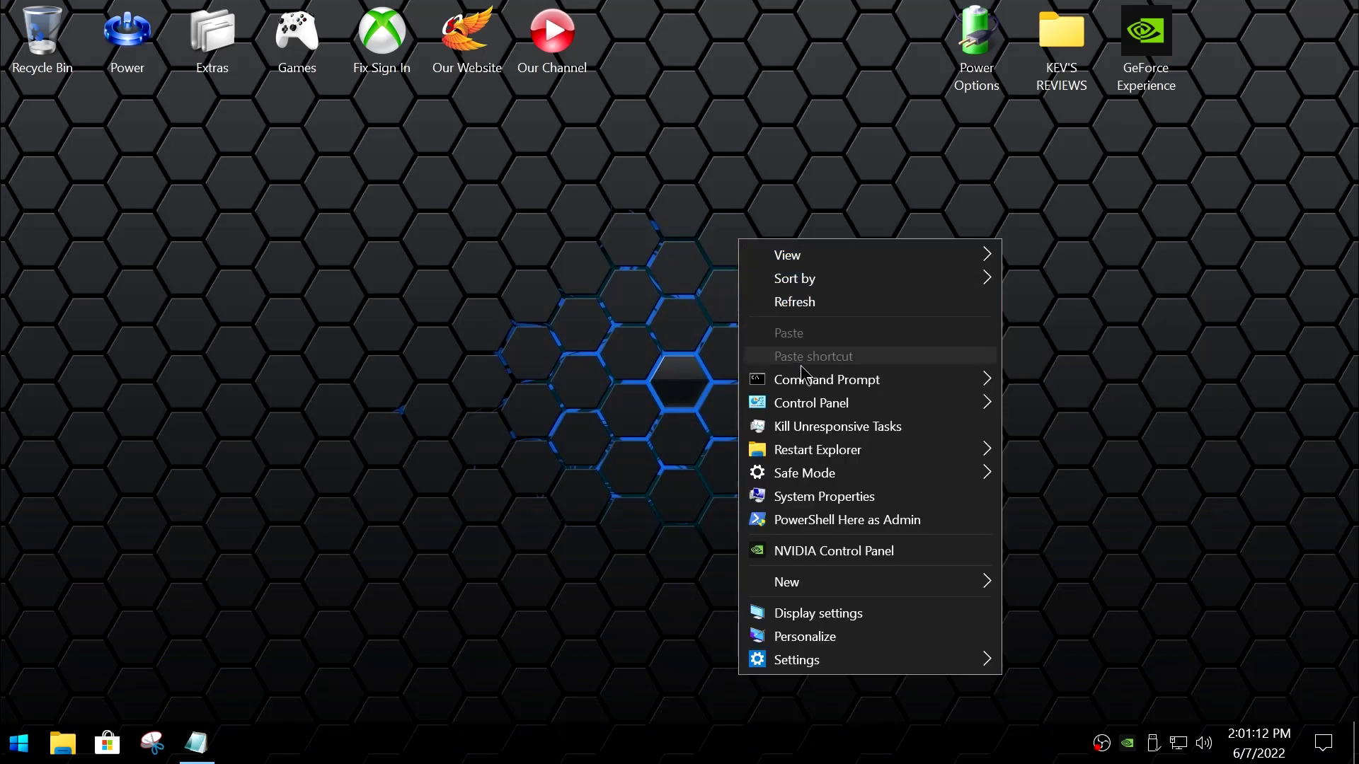
mouse_move(805, 382)
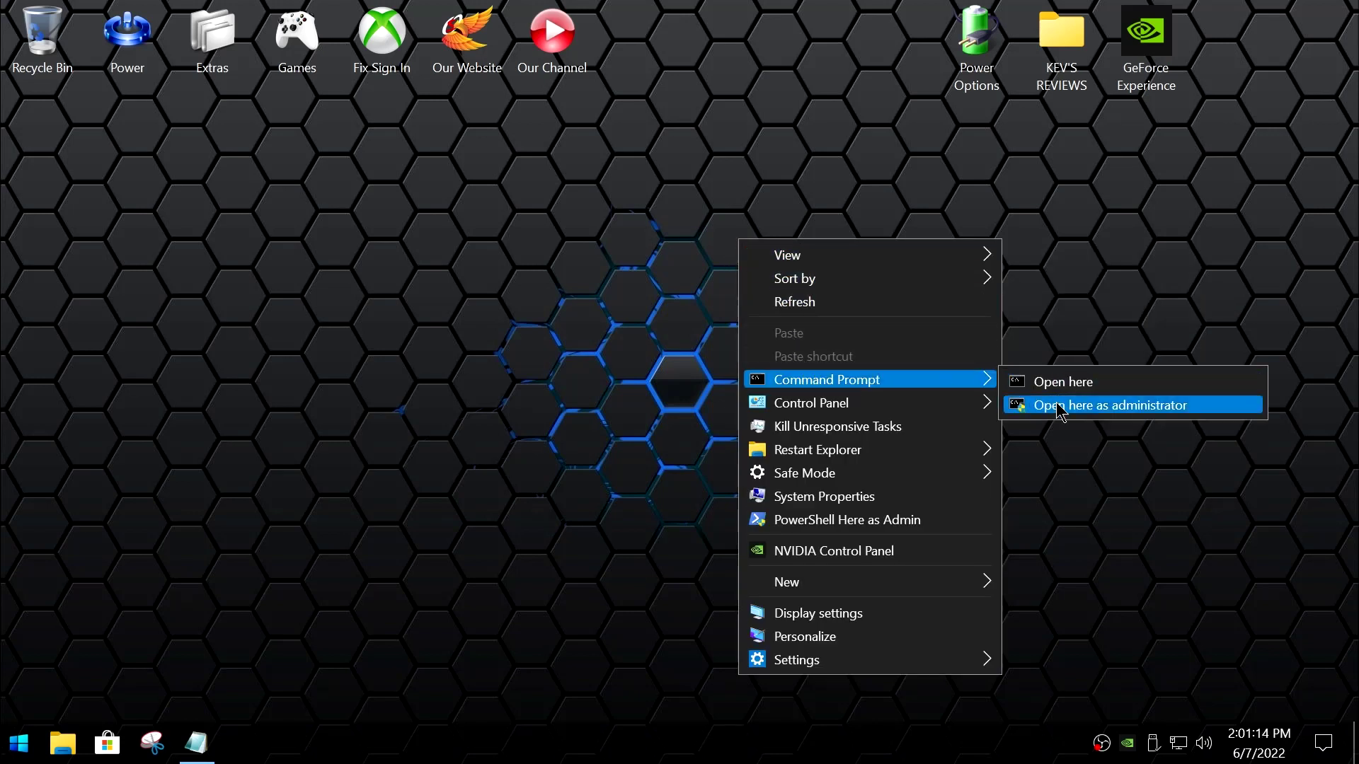
mouse_move(900, 407)
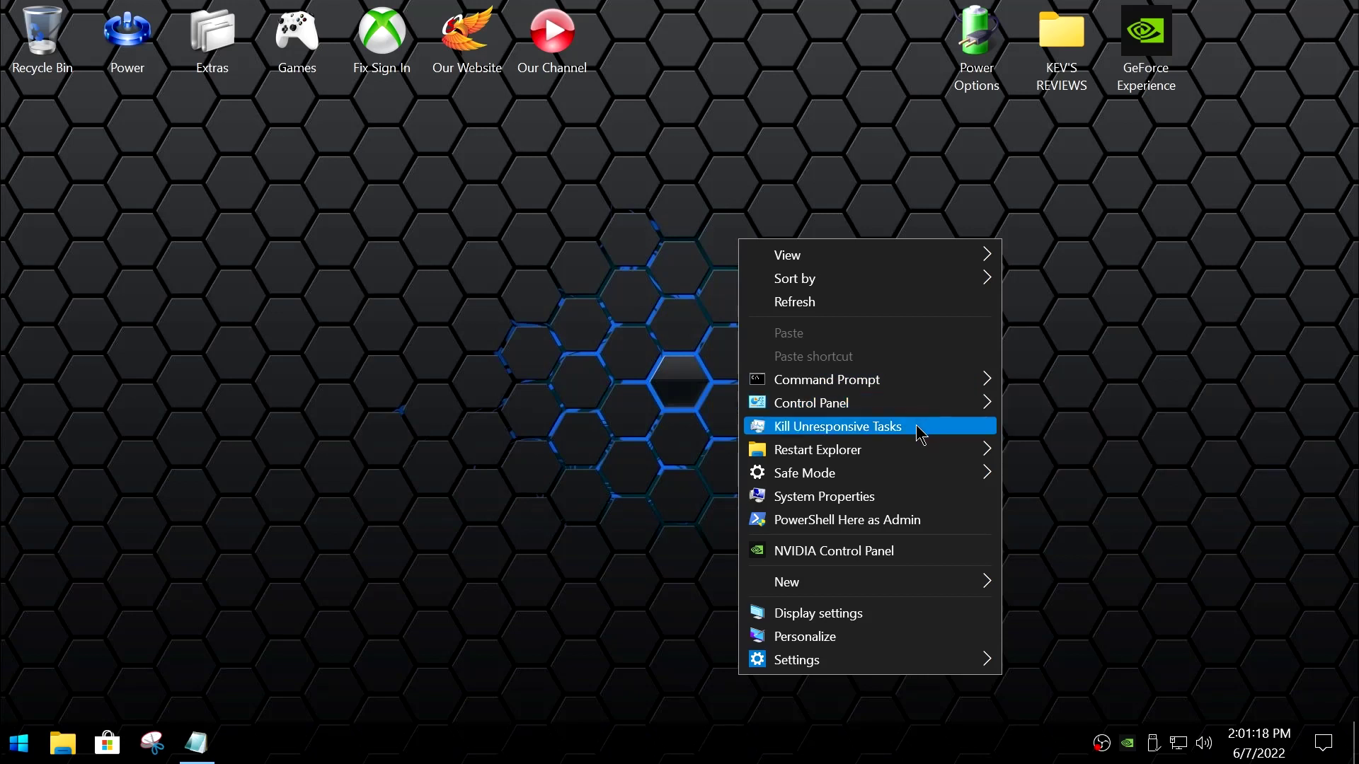
mouse_move(918, 453)
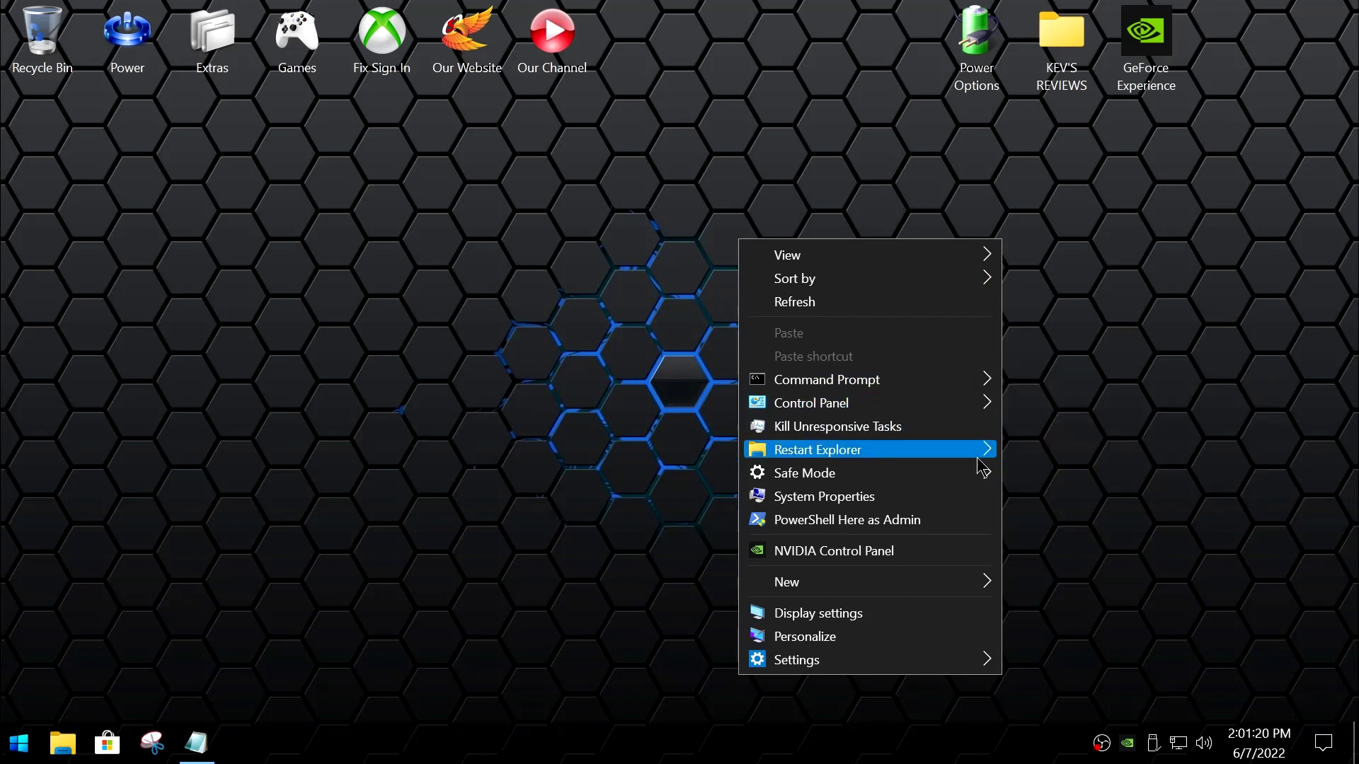
mouse_move(901, 478)
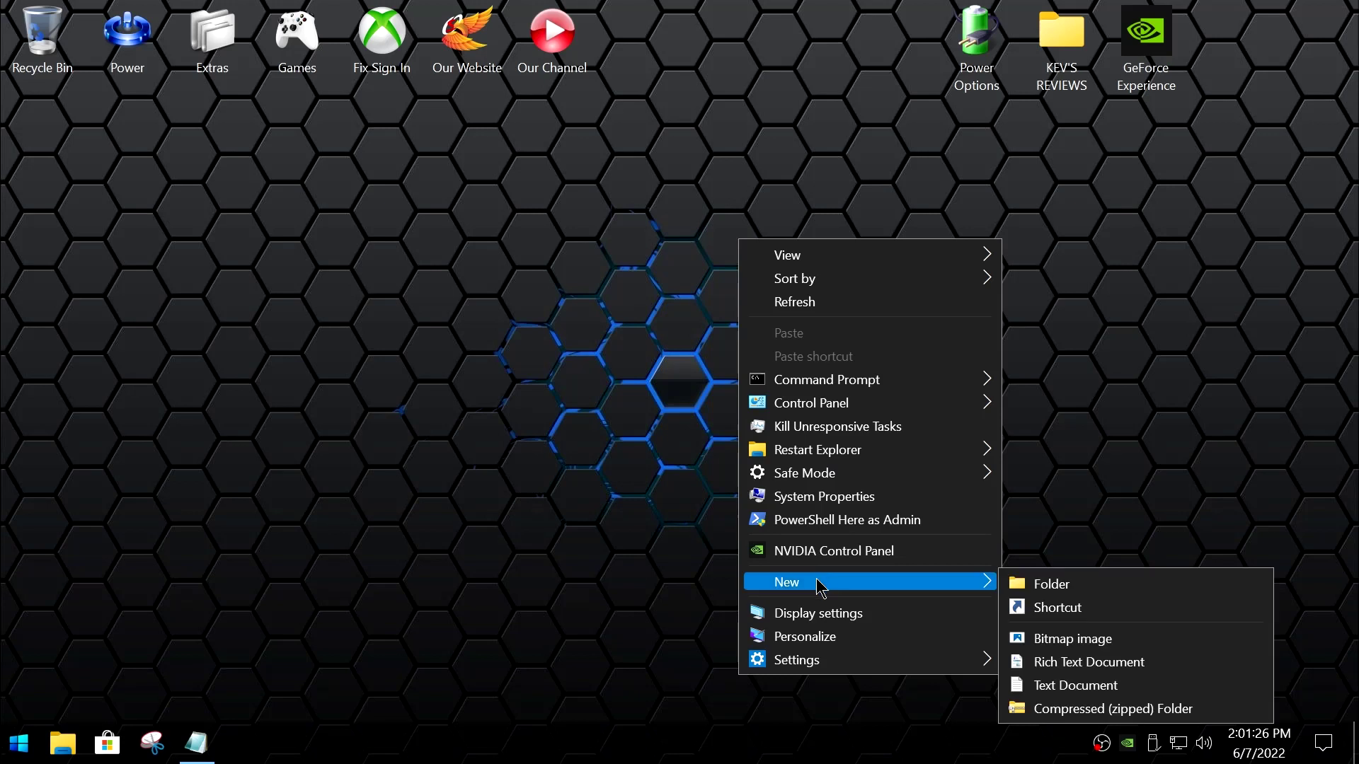
mouse_move(859, 658)
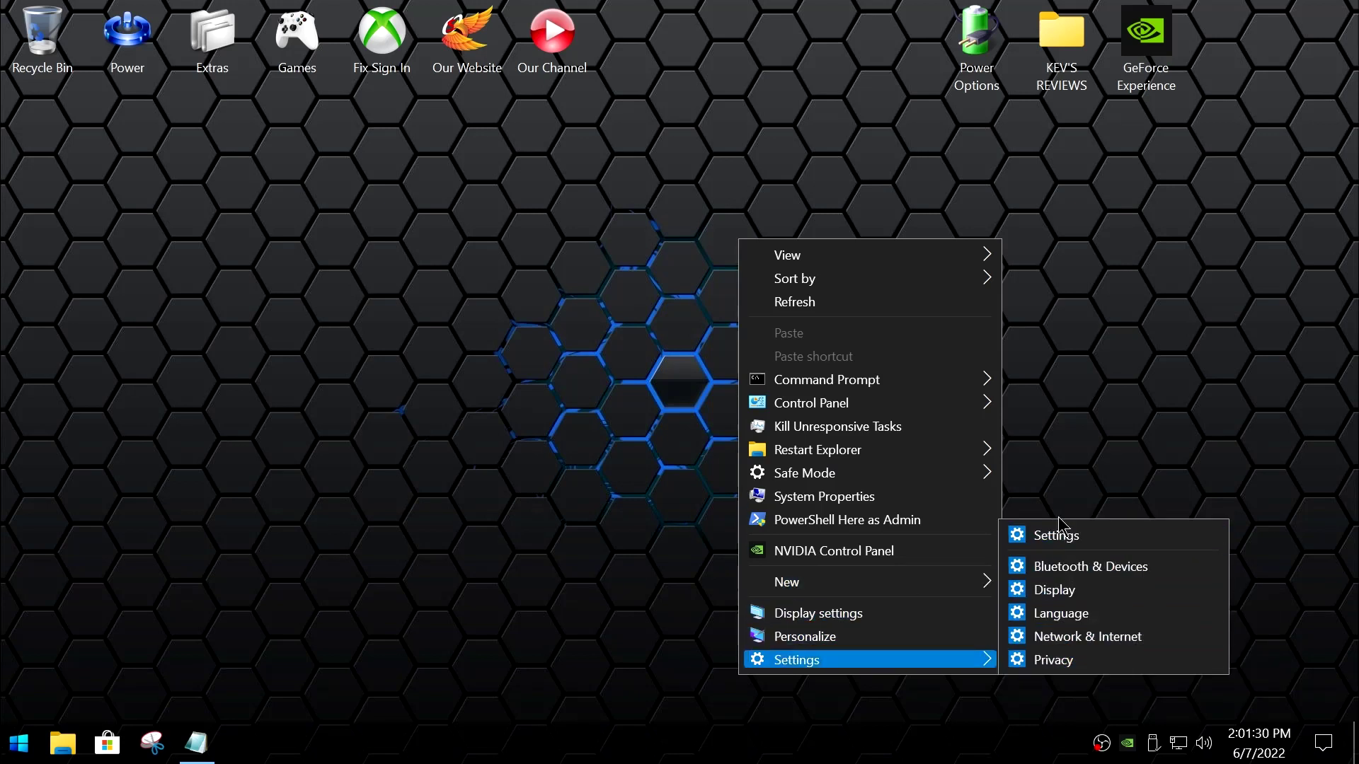
Look through the Tools folder in the Start menu's program list, open its 0ptional folder to view the contents, and close the window
click(1056, 420)
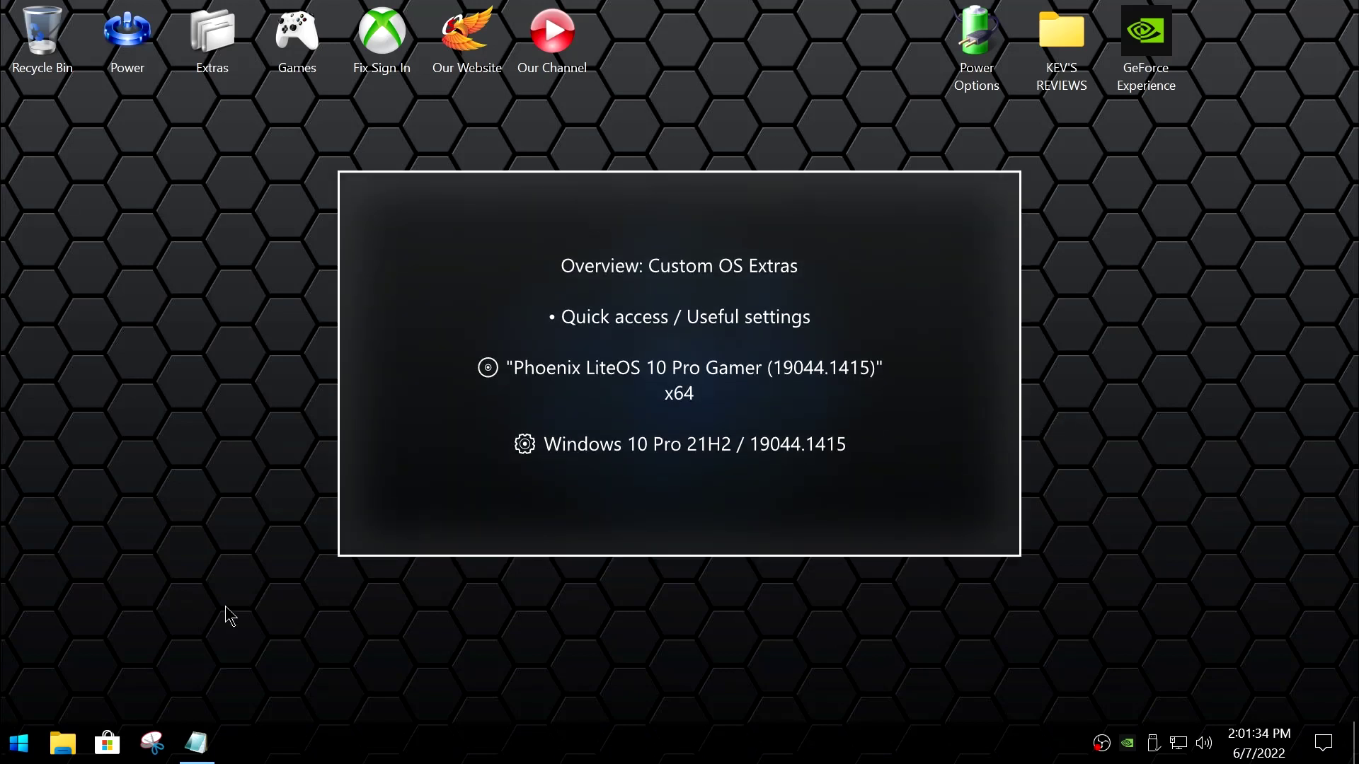
click(7, 743)
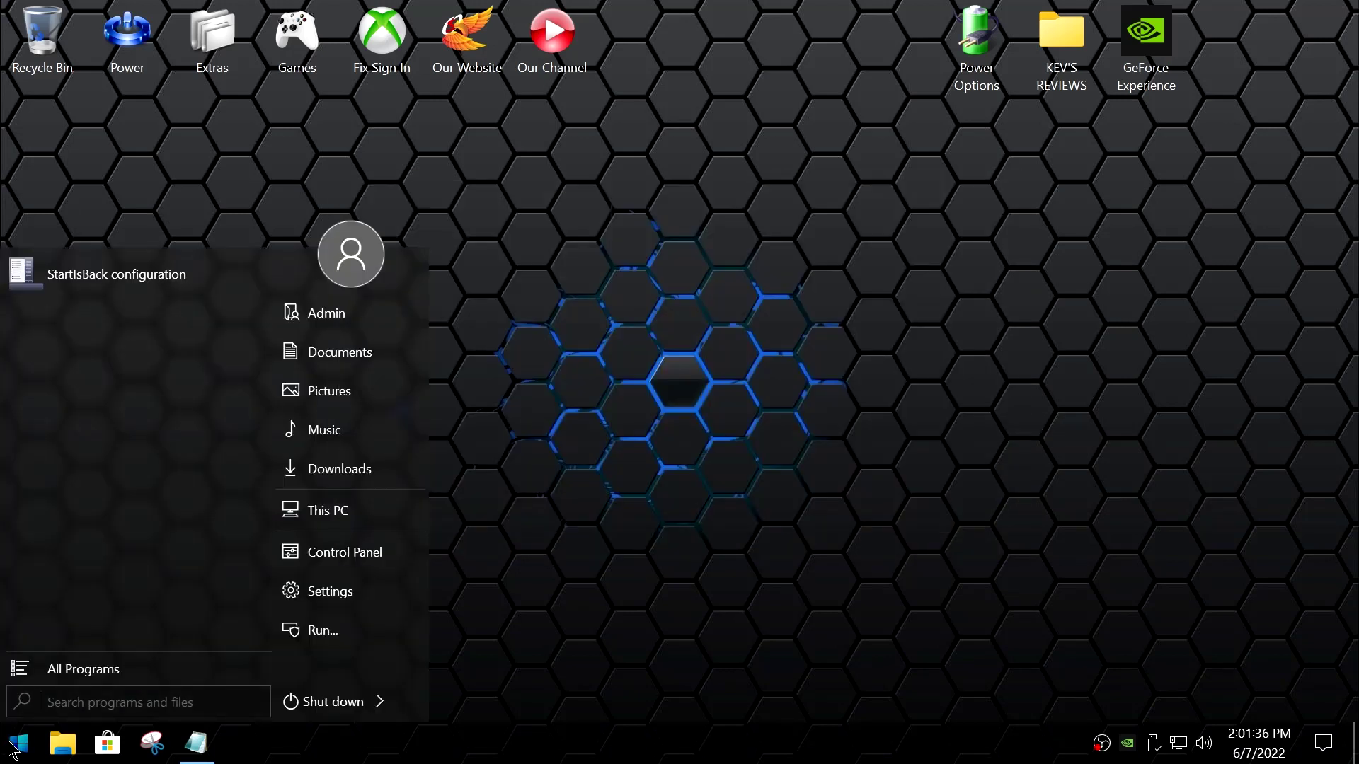
click(81, 669)
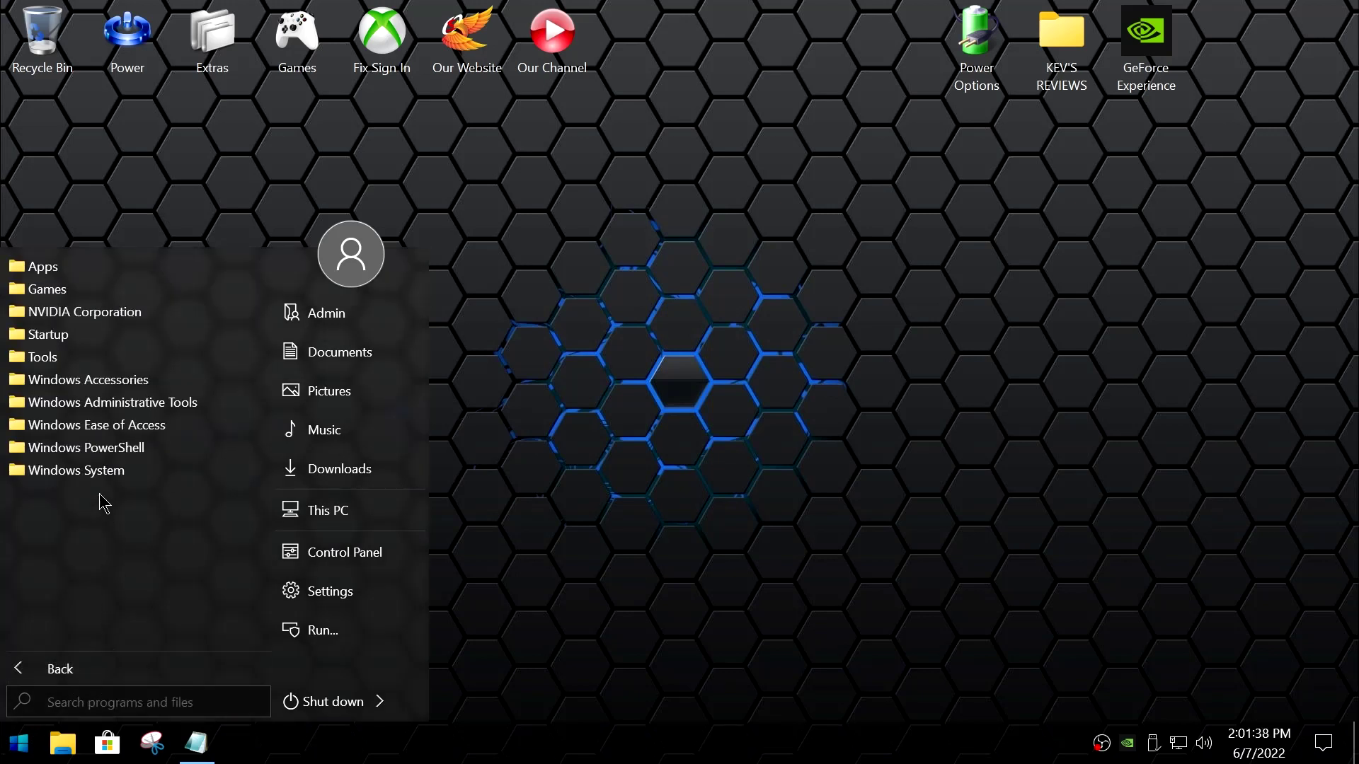
click(77, 364)
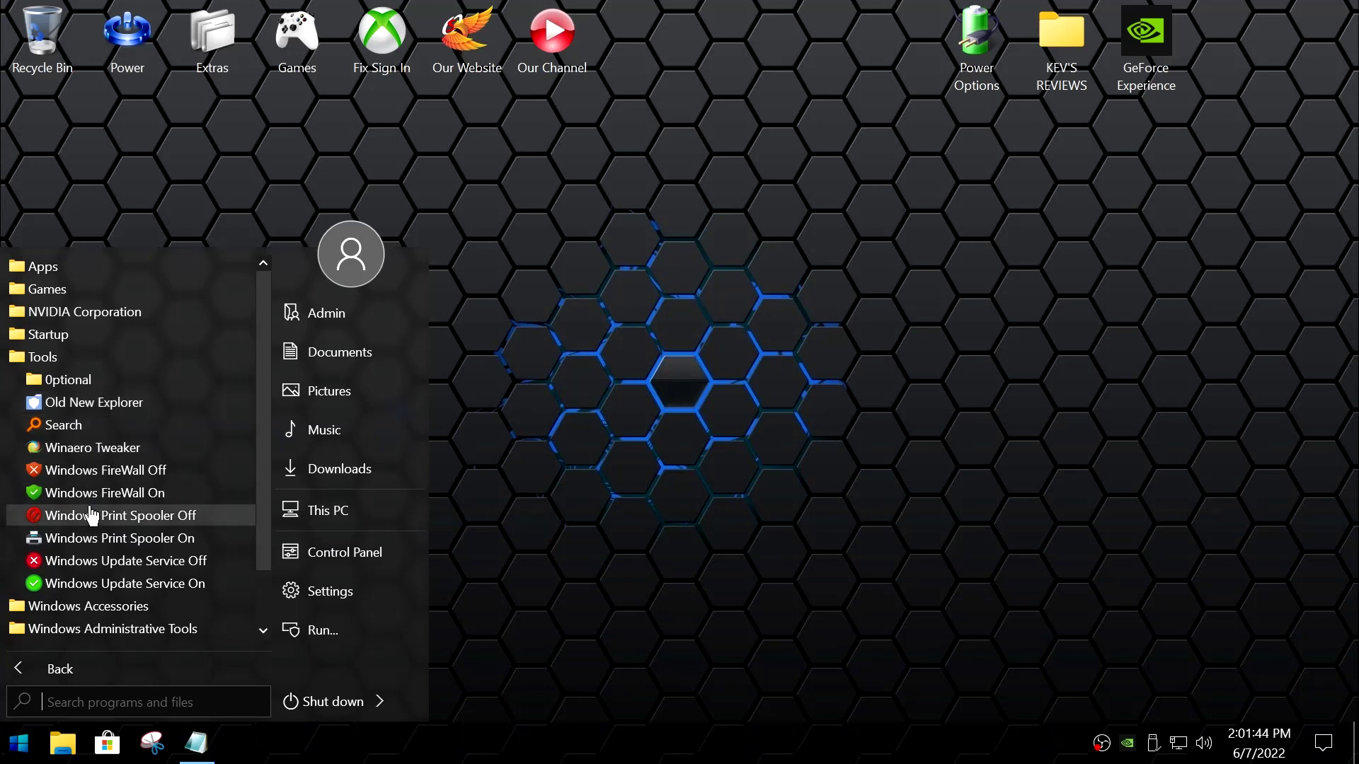
click(76, 382)
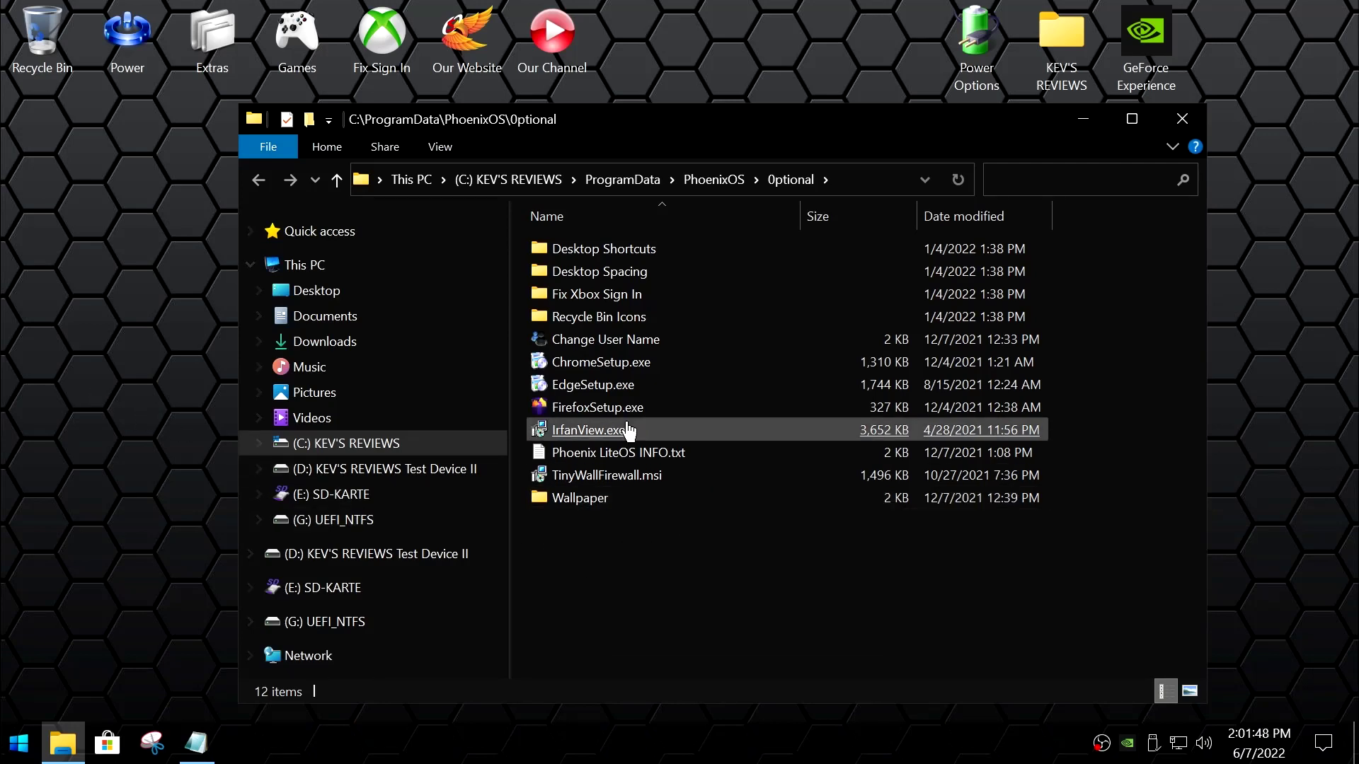
click(1182, 119)
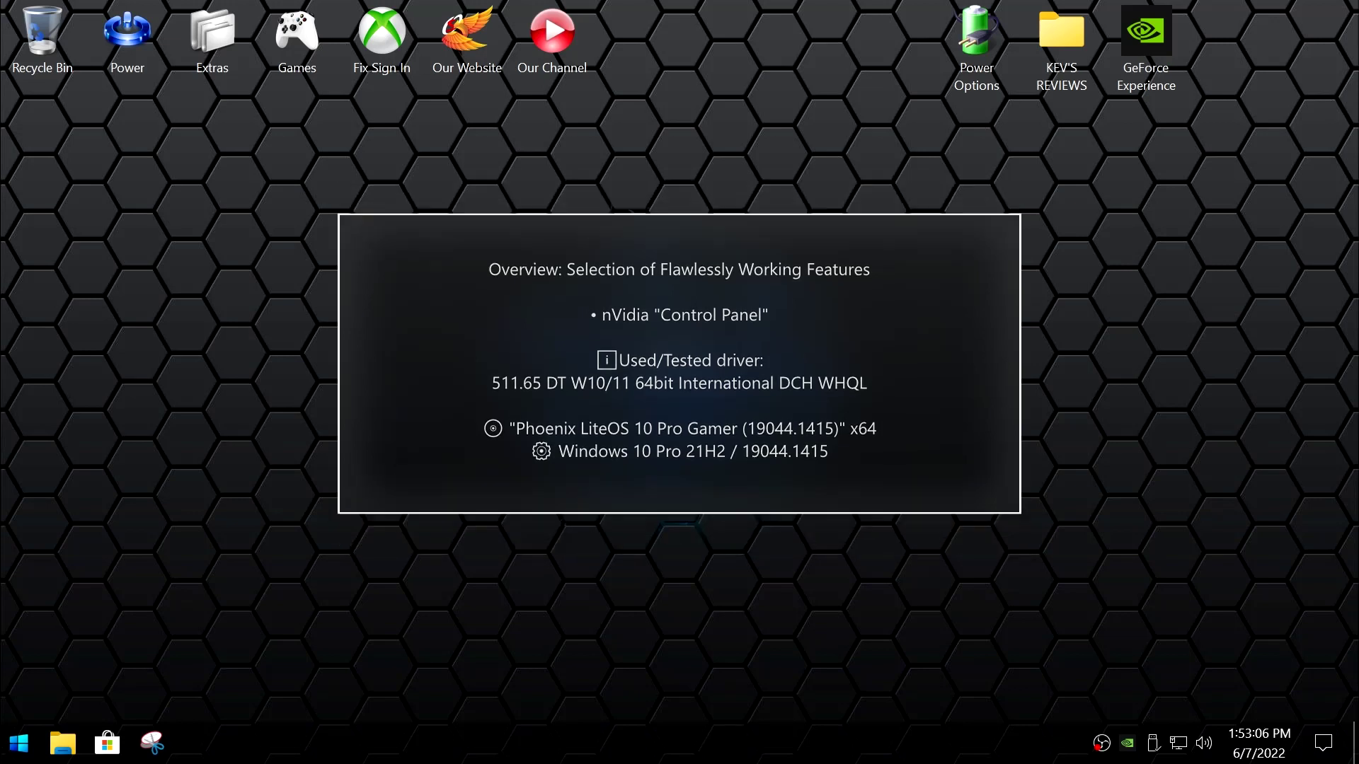
Open NVIDIA Control Panel and widen its task list so the full task names fit
right_click(1128, 743)
click(1159, 673)
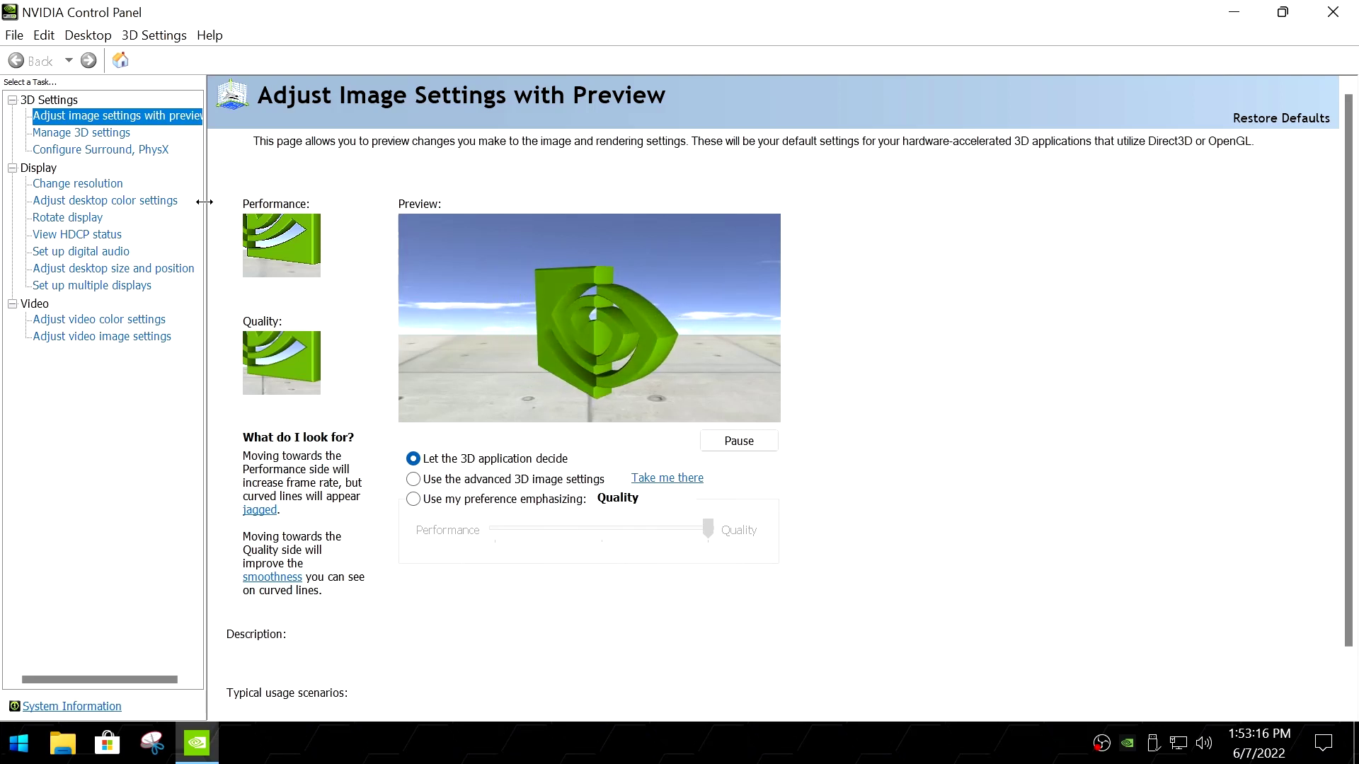
drag(205, 201, 244, 202)
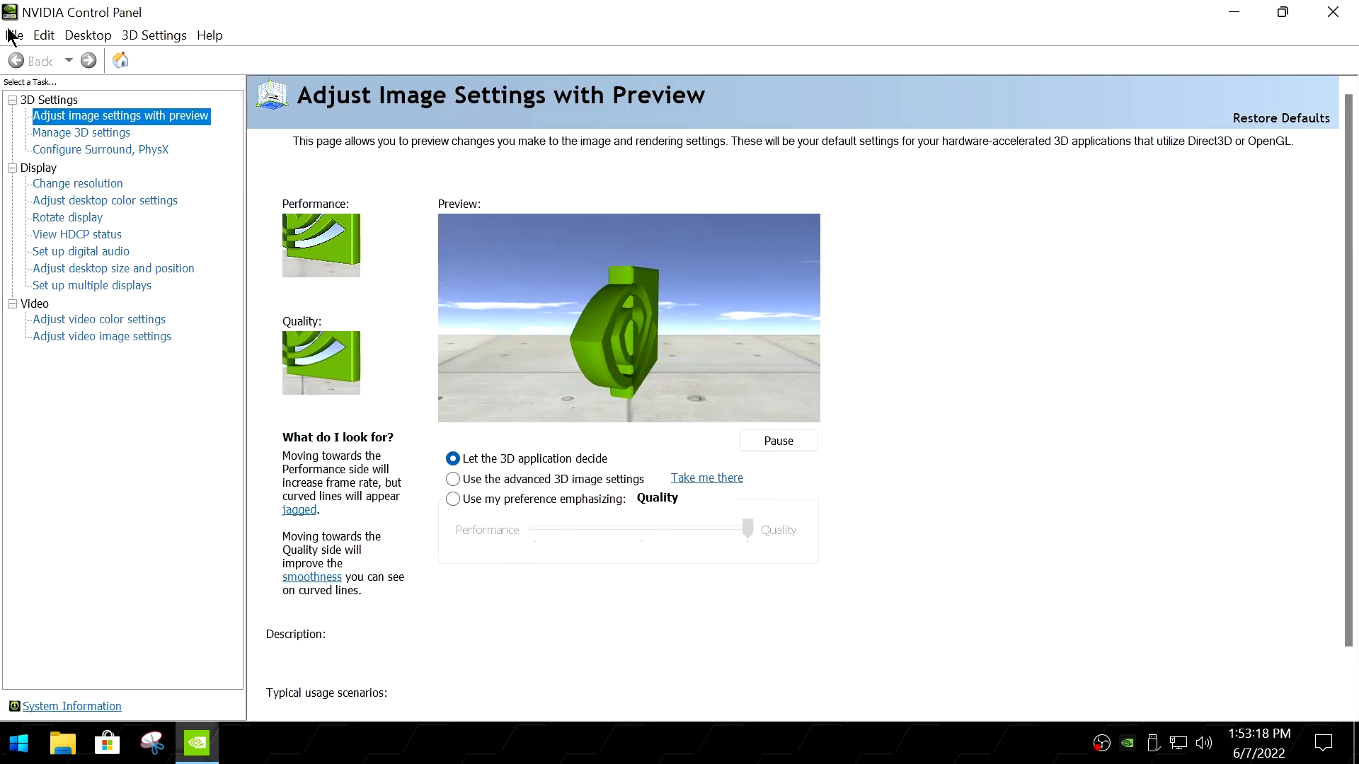
View the About NVIDIA Control Panel information and dismiss it
click(99, 37)
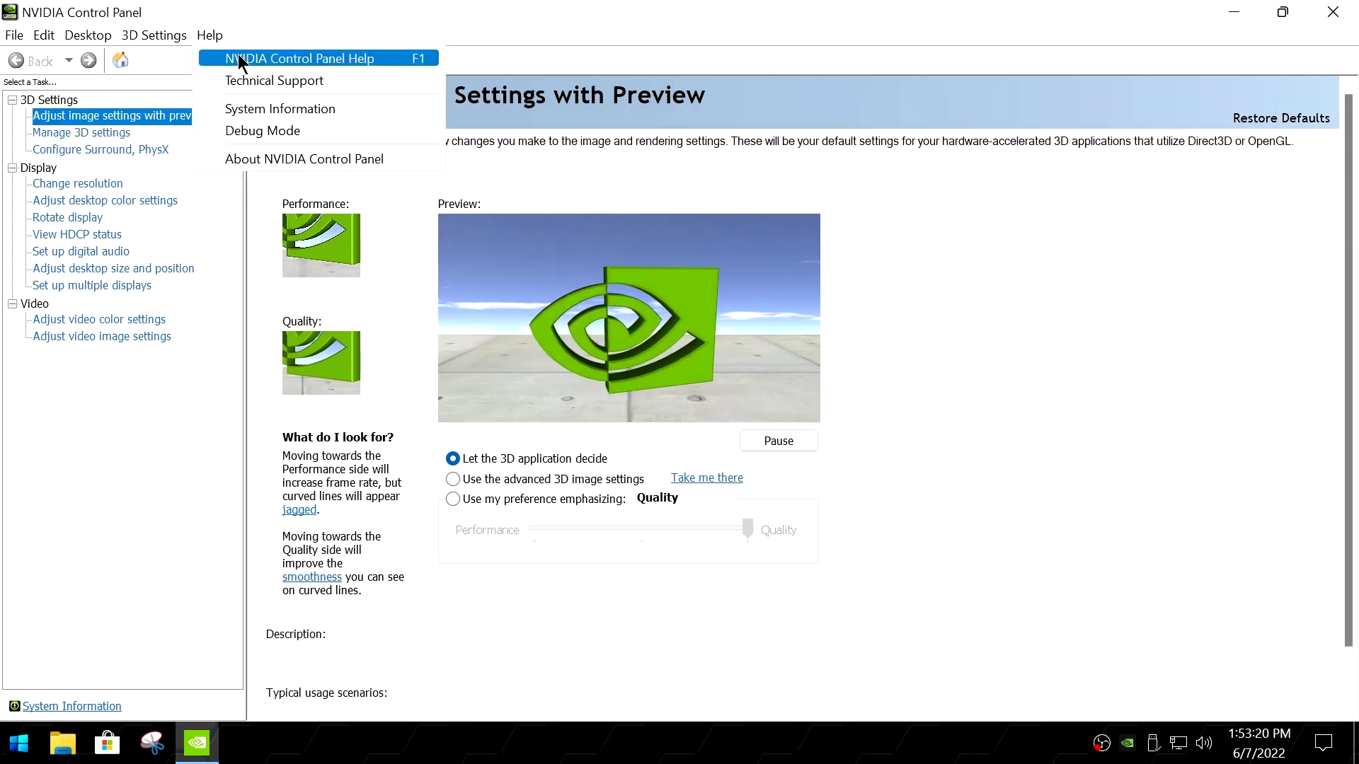
click(248, 157)
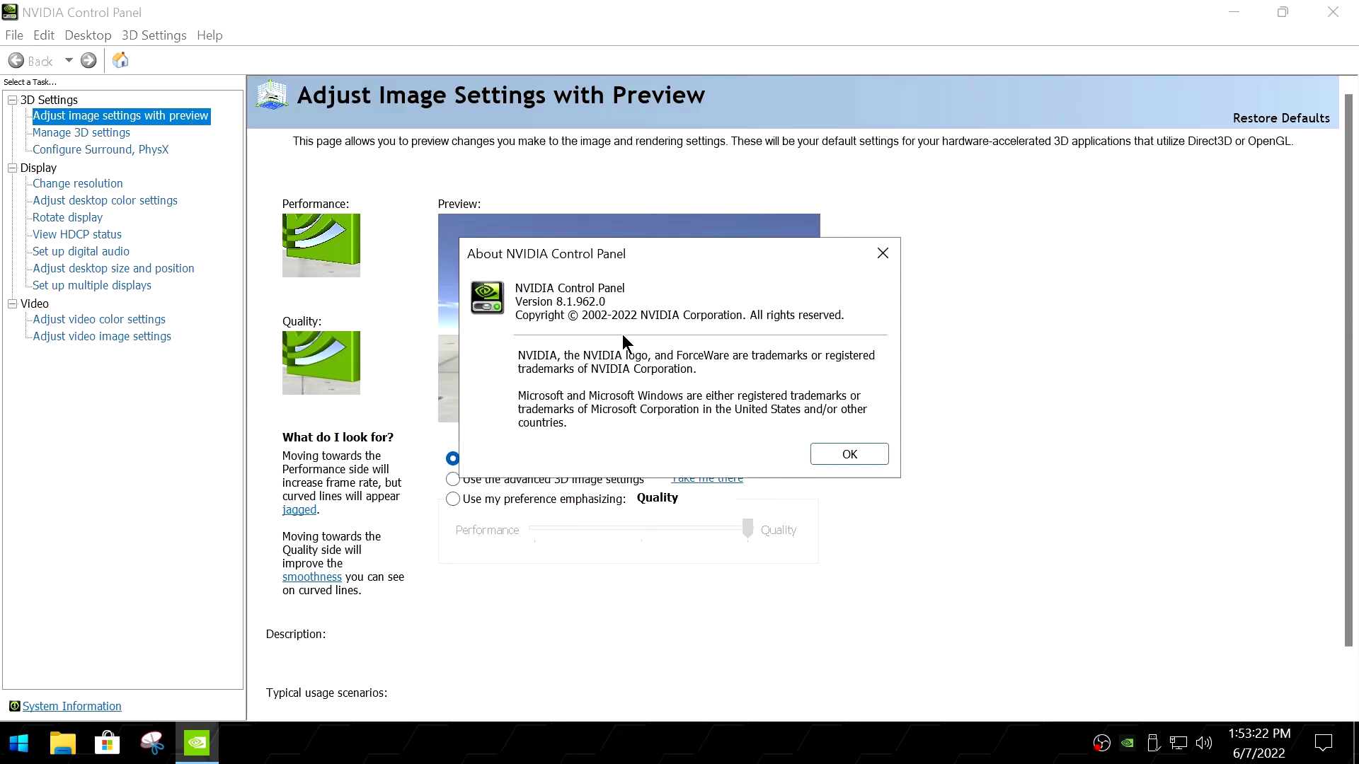
click(847, 455)
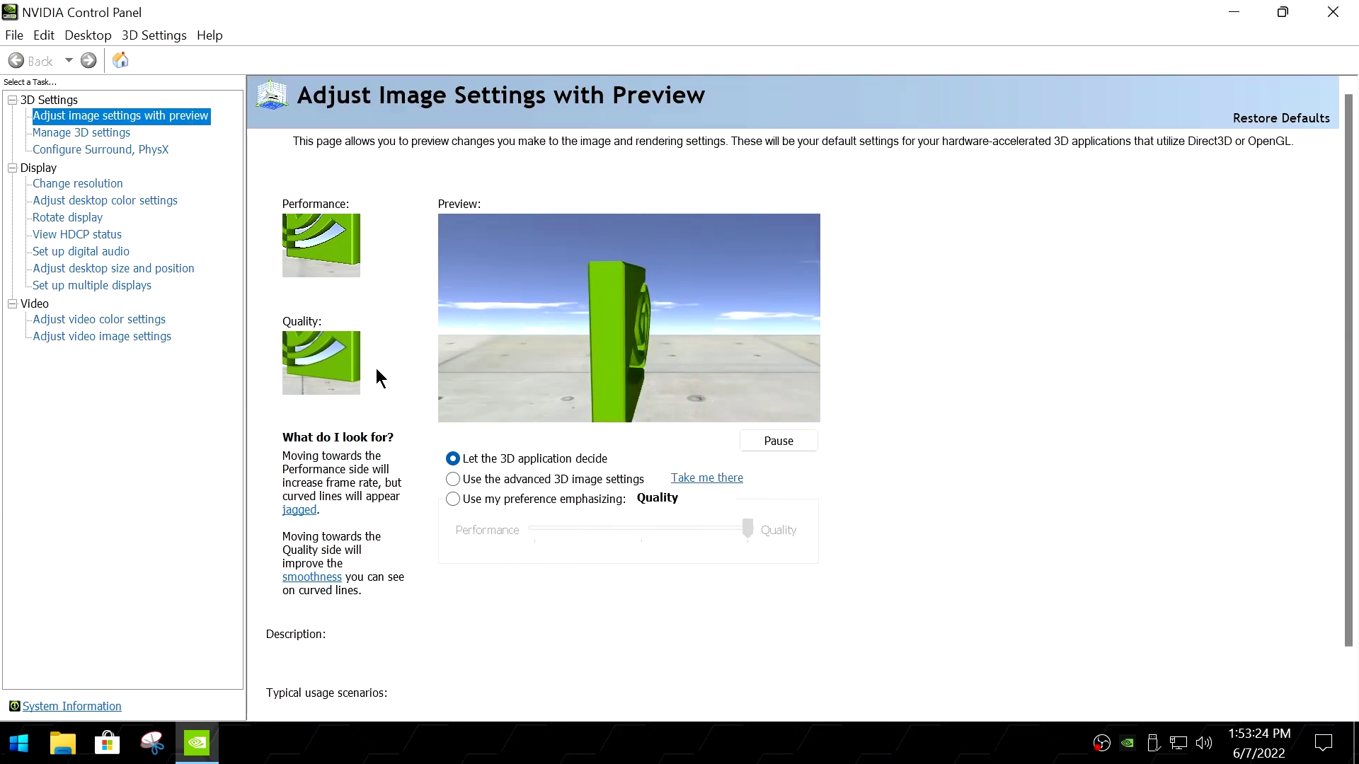
Examine the 3D settings pages: Adjust Image Settings with Preview, Manage 3D Settings, and Configure Surround, PhysX
scroll(379, 397, down, 1)
scroll(390, 452, up, 1)
click(82, 132)
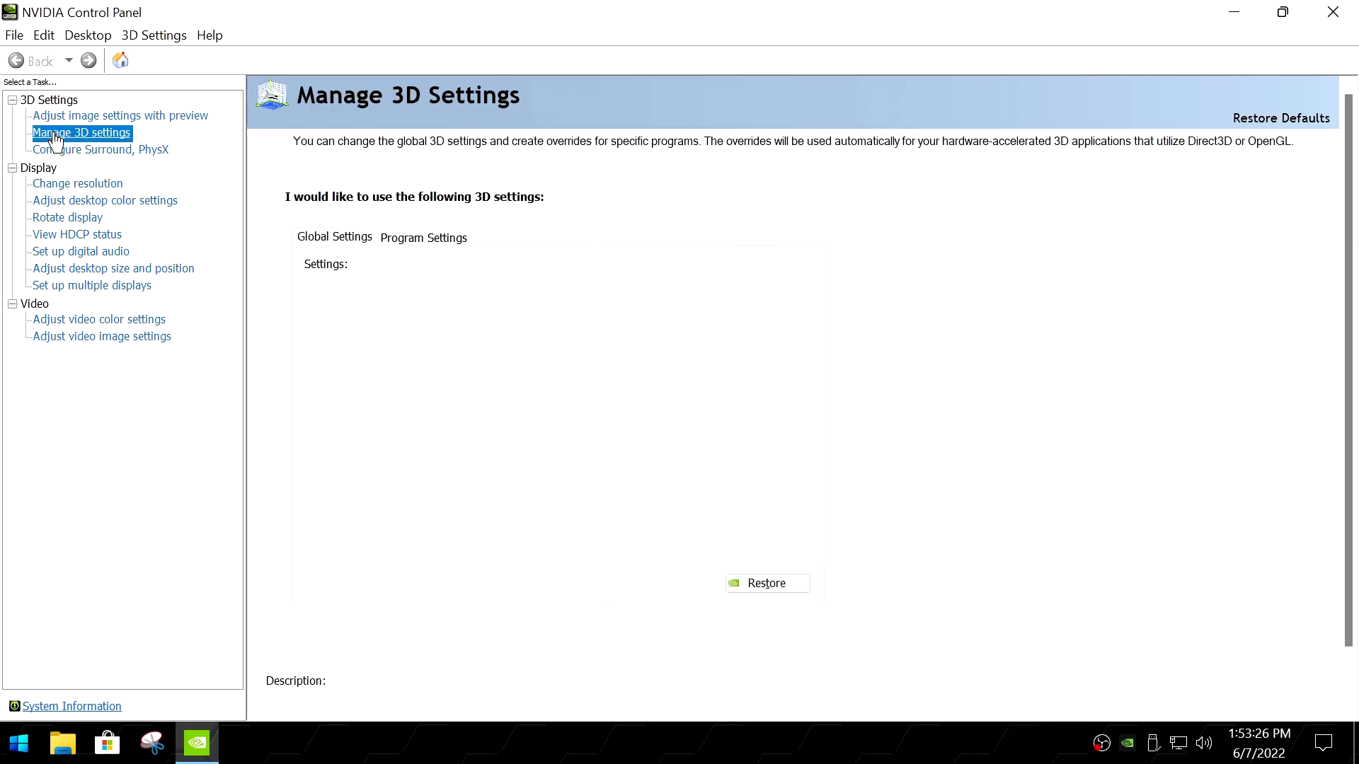
scroll(1020, 357, down, 3)
scroll(1004, 362, up, 2)
scroll(719, 318, down, 4)
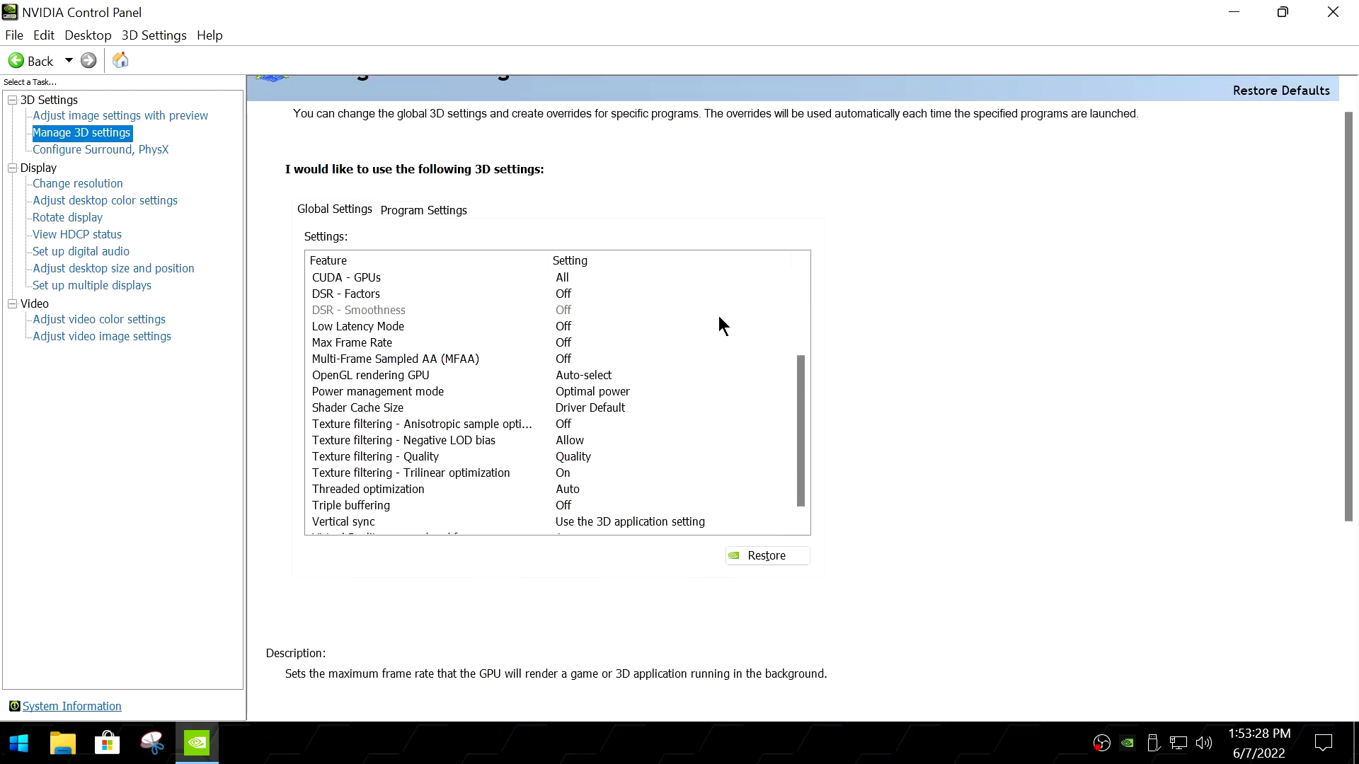
click(135, 149)
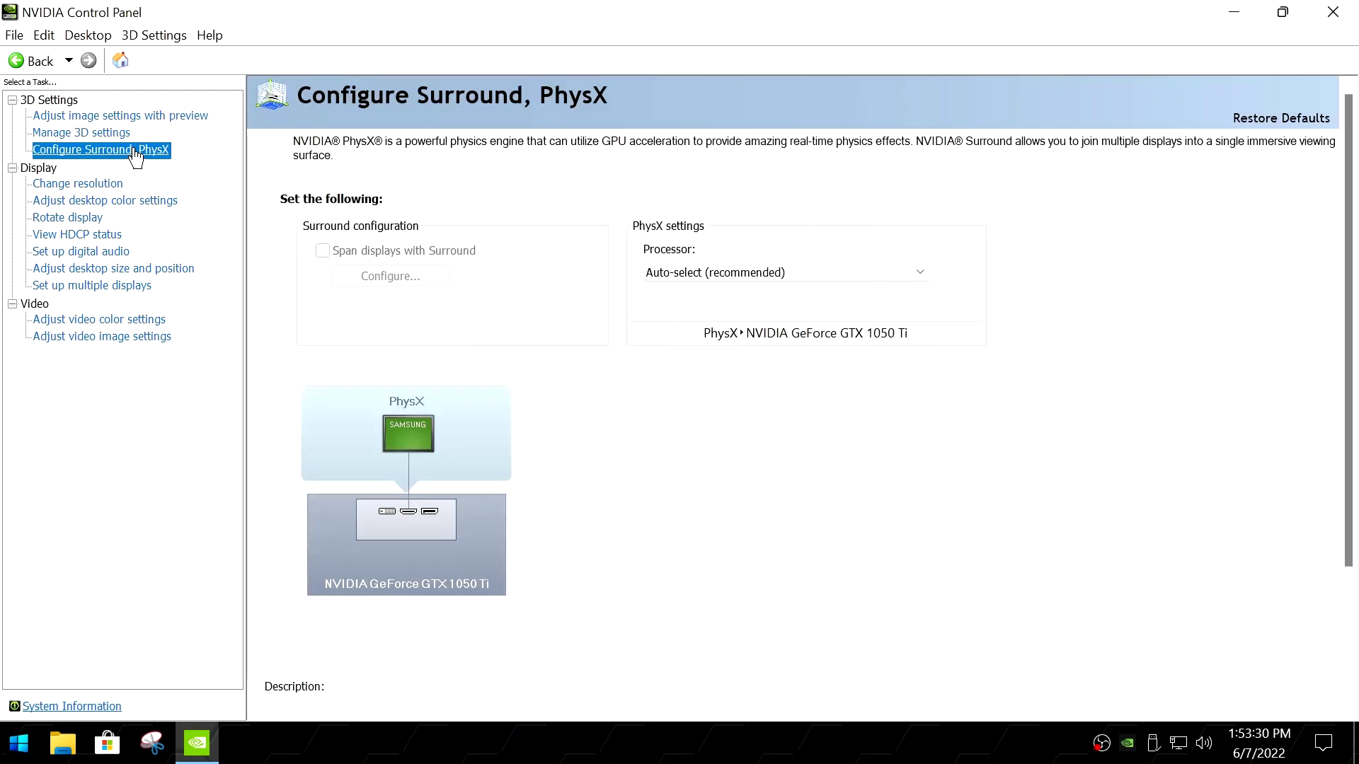
scroll(771, 460, down, 3)
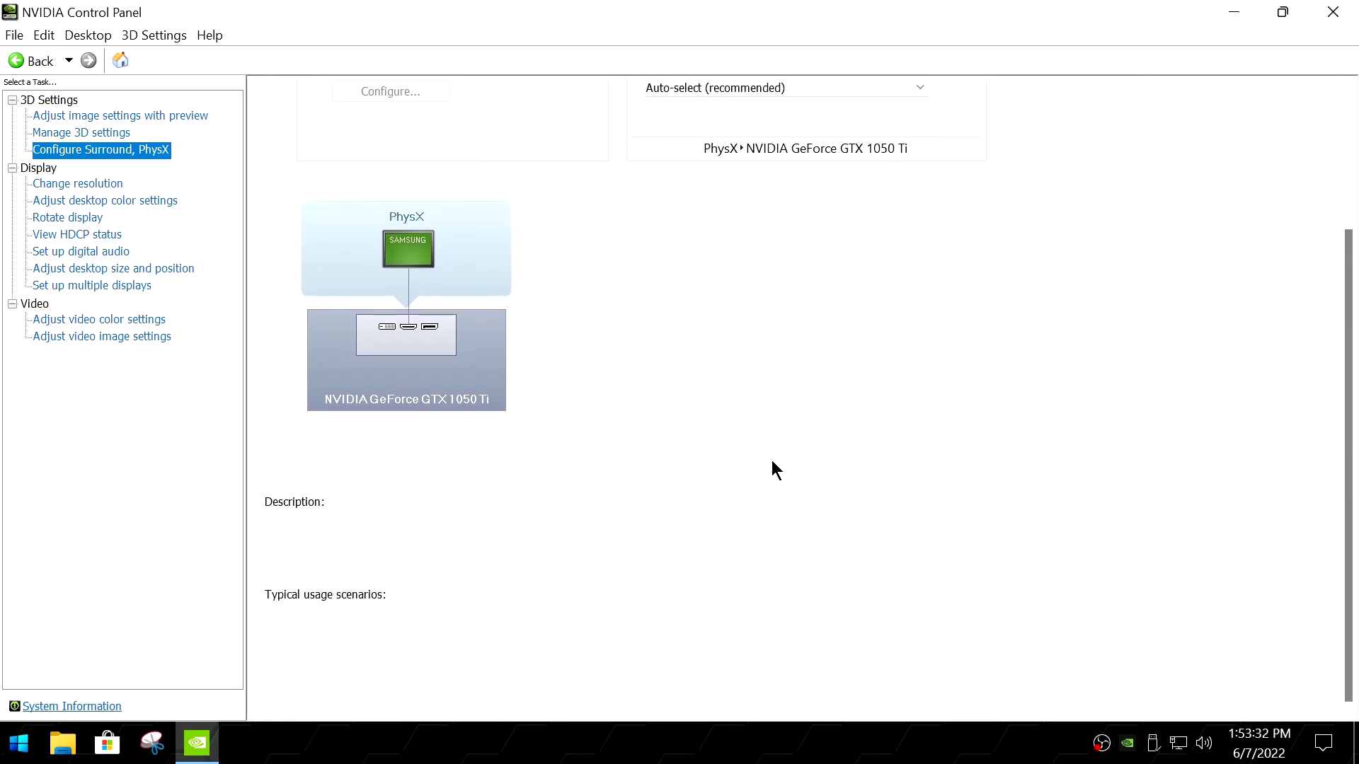
scroll(771, 460, up, 3)
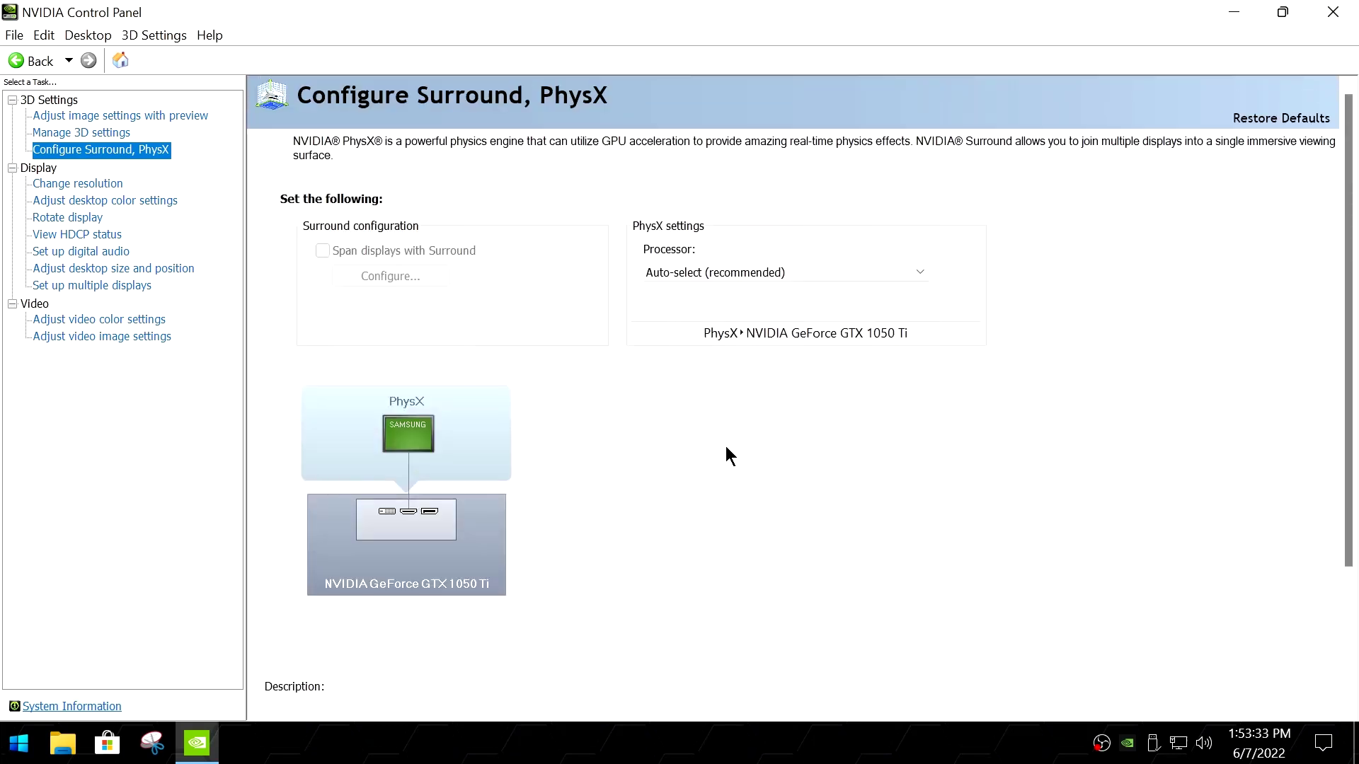
Review the Display pages in order, from Change resolution through color, rotation, HDCP status, digital audio and desktop size to Set up multiple displays
click(79, 185)
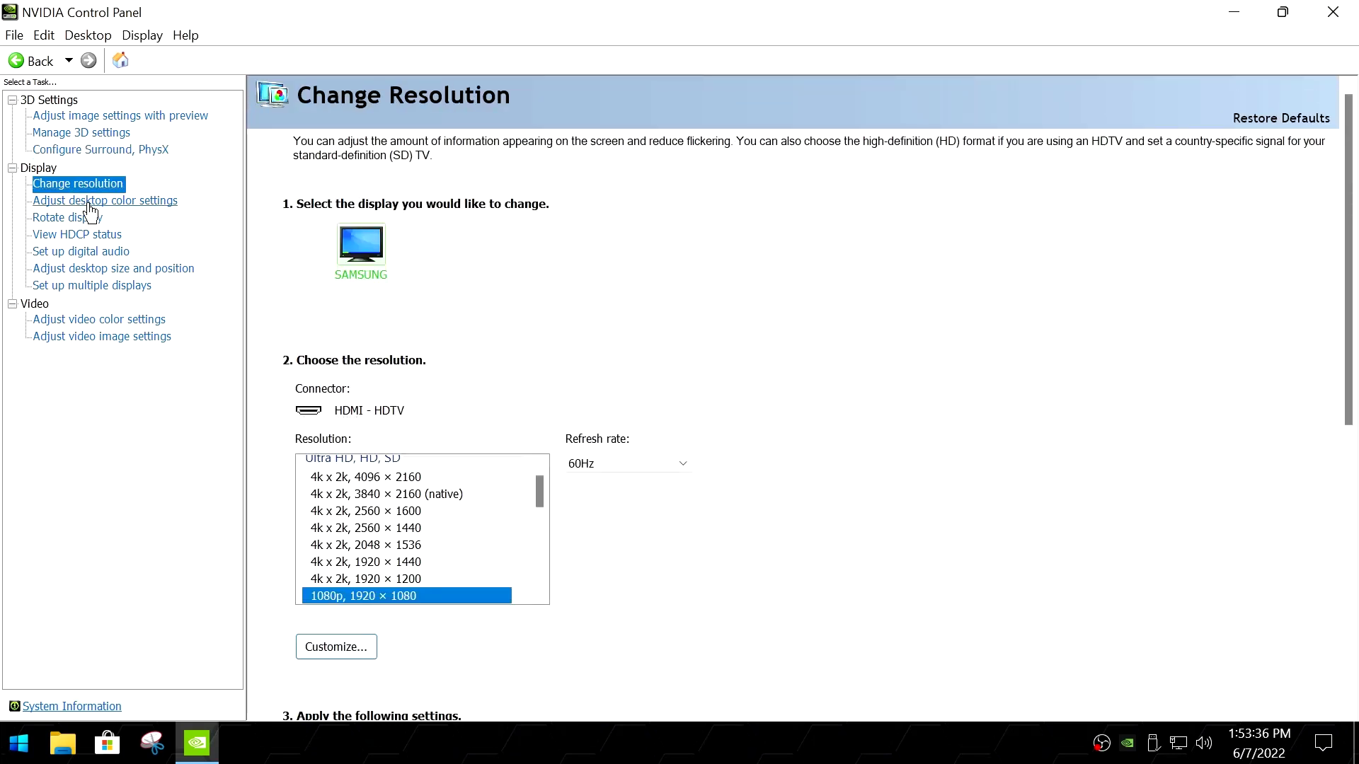
click(90, 206)
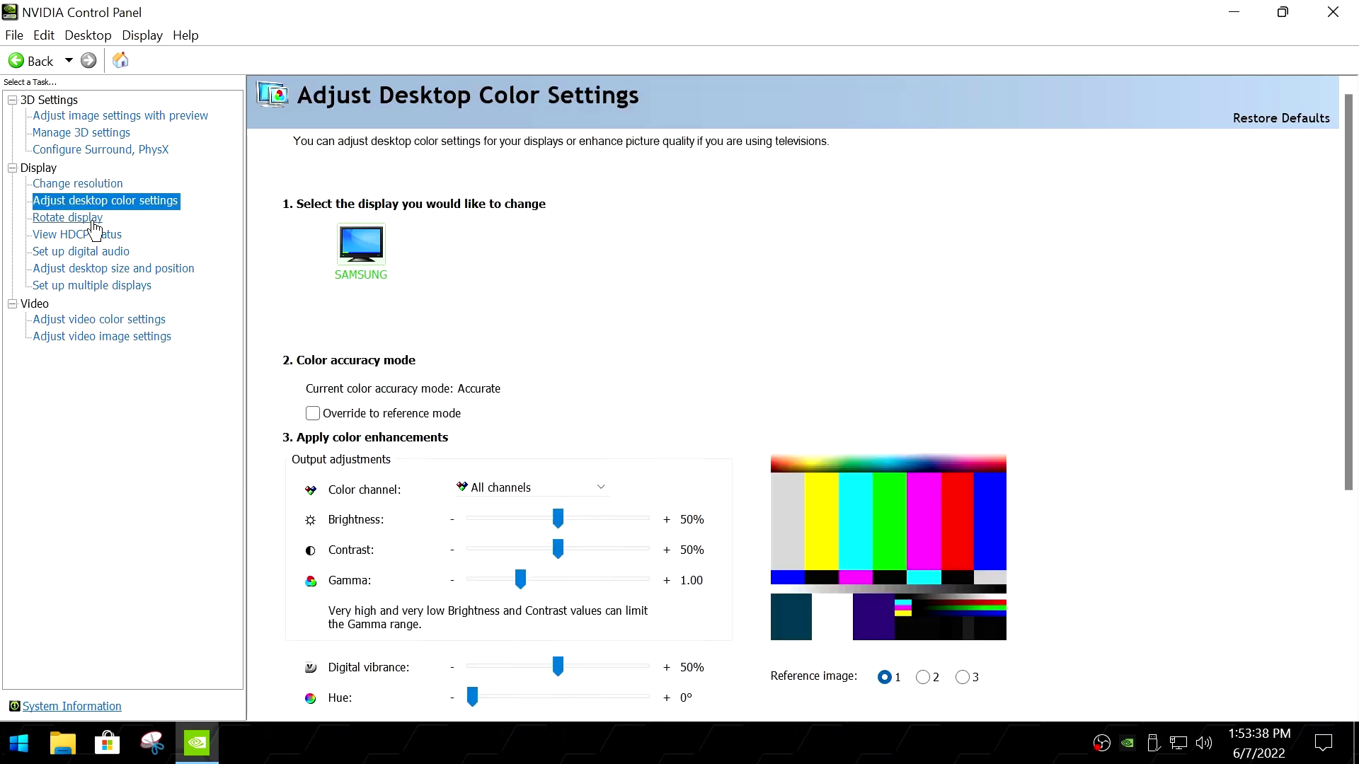
click(94, 221)
click(96, 235)
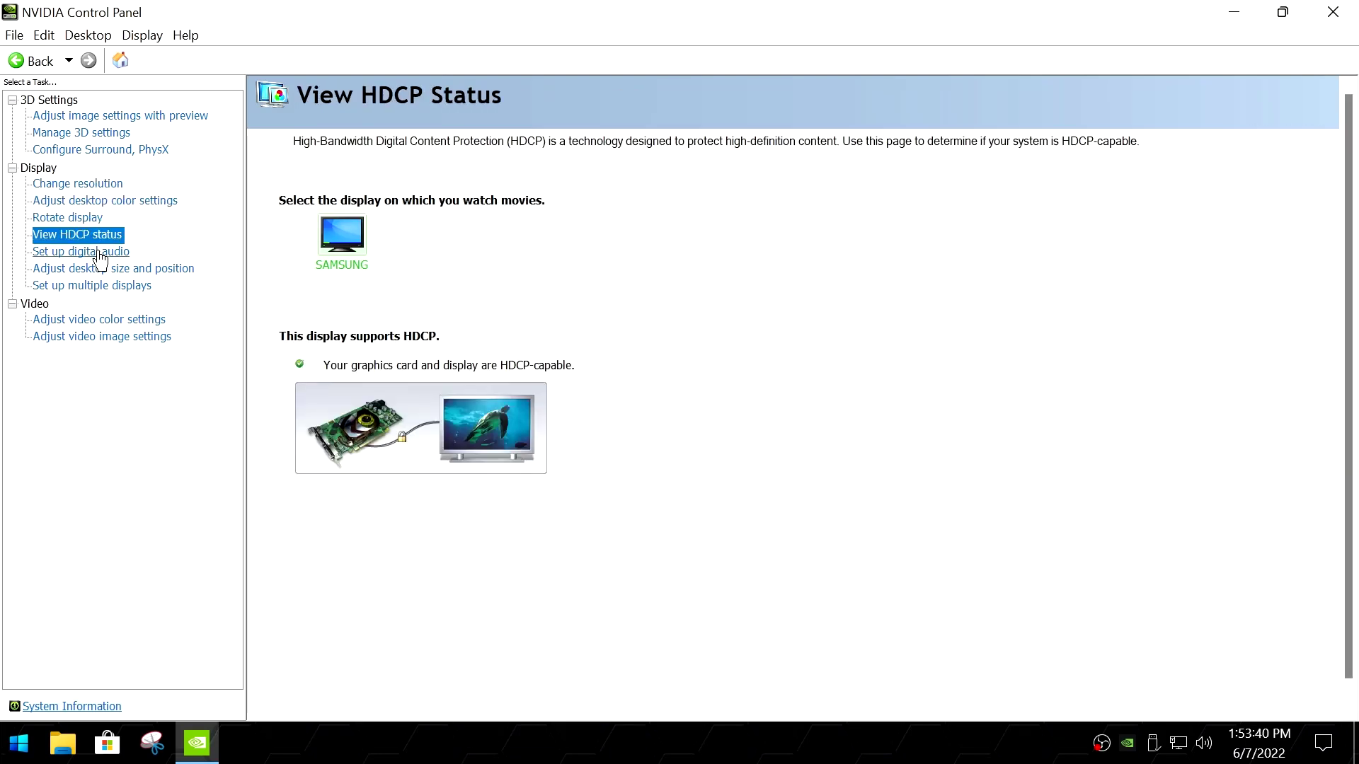
click(99, 253)
click(103, 269)
click(106, 286)
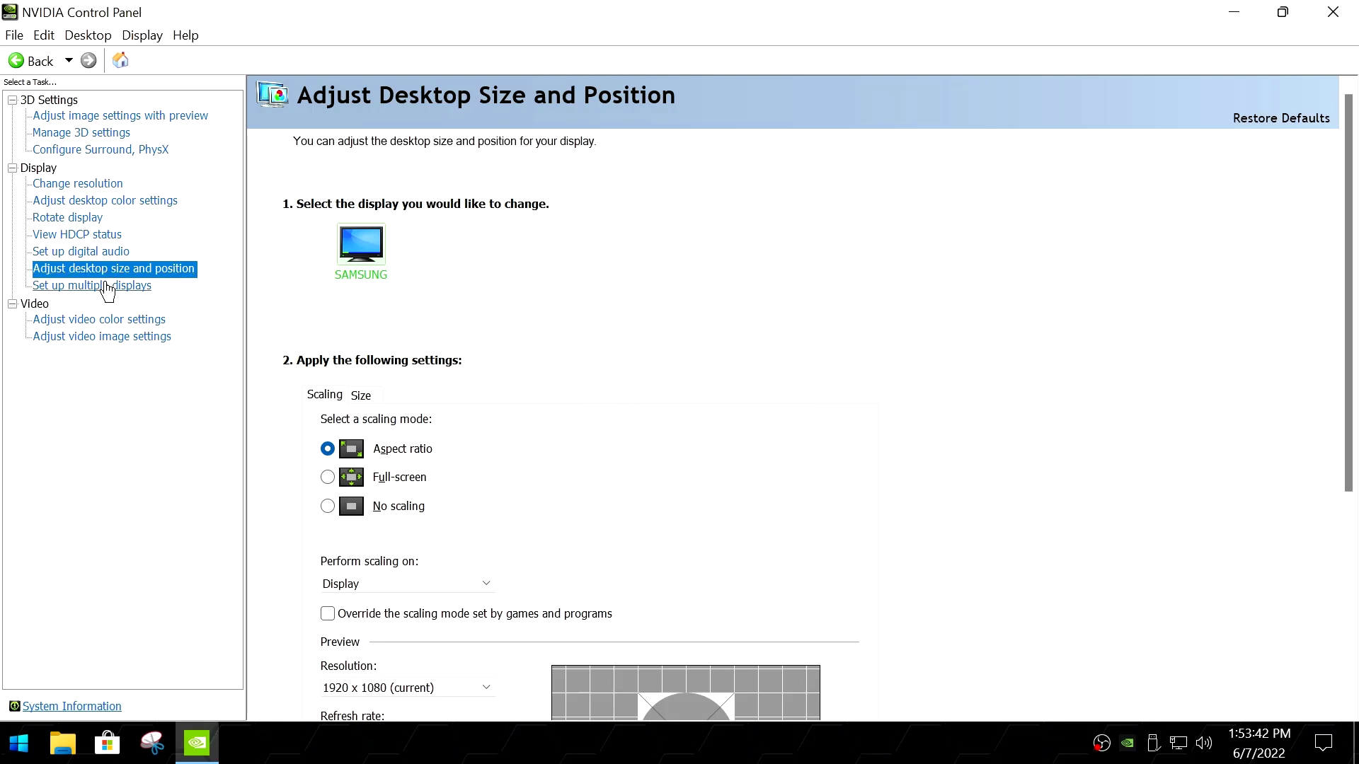
Review the video color and video image settings pages, and exit NVIDIA Control Panel without changes
click(110, 322)
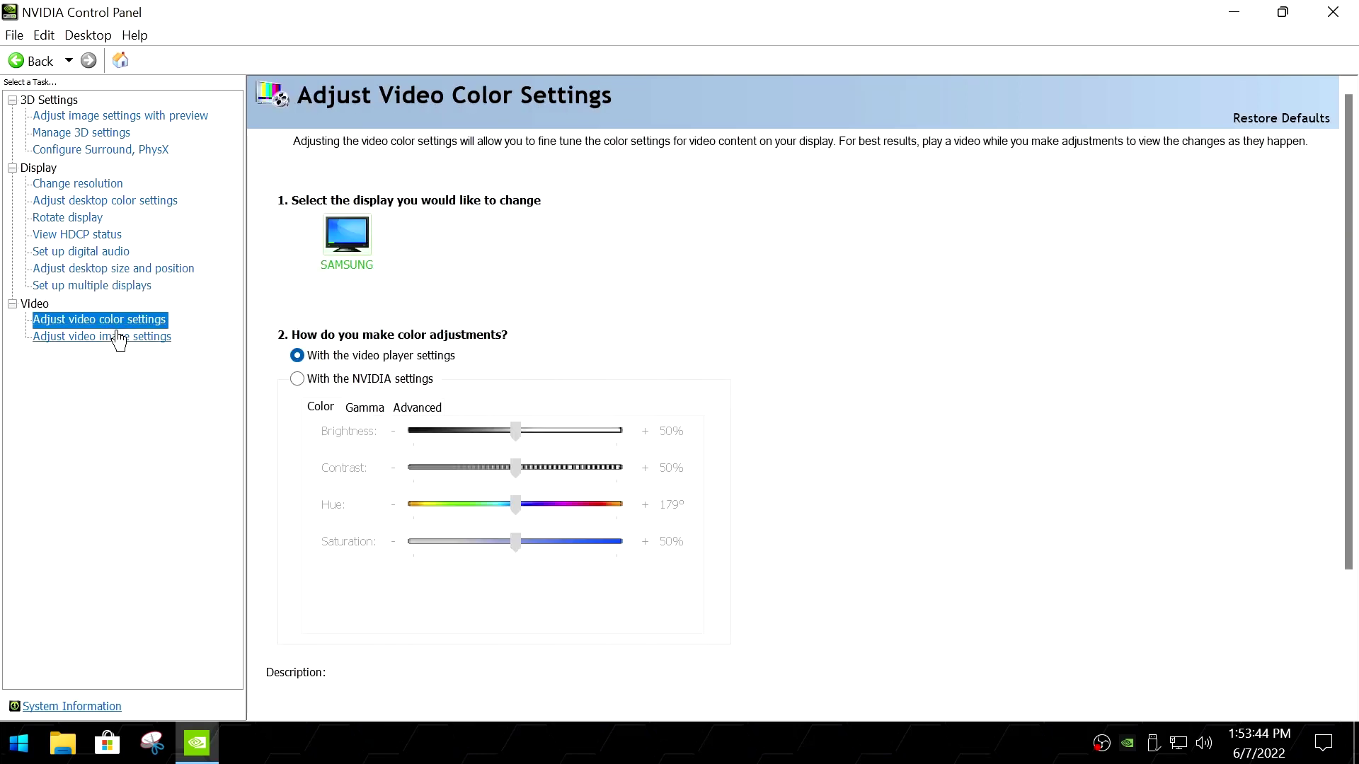
click(116, 337)
scroll(895, 336, down, 2)
scroll(896, 337, up, 2)
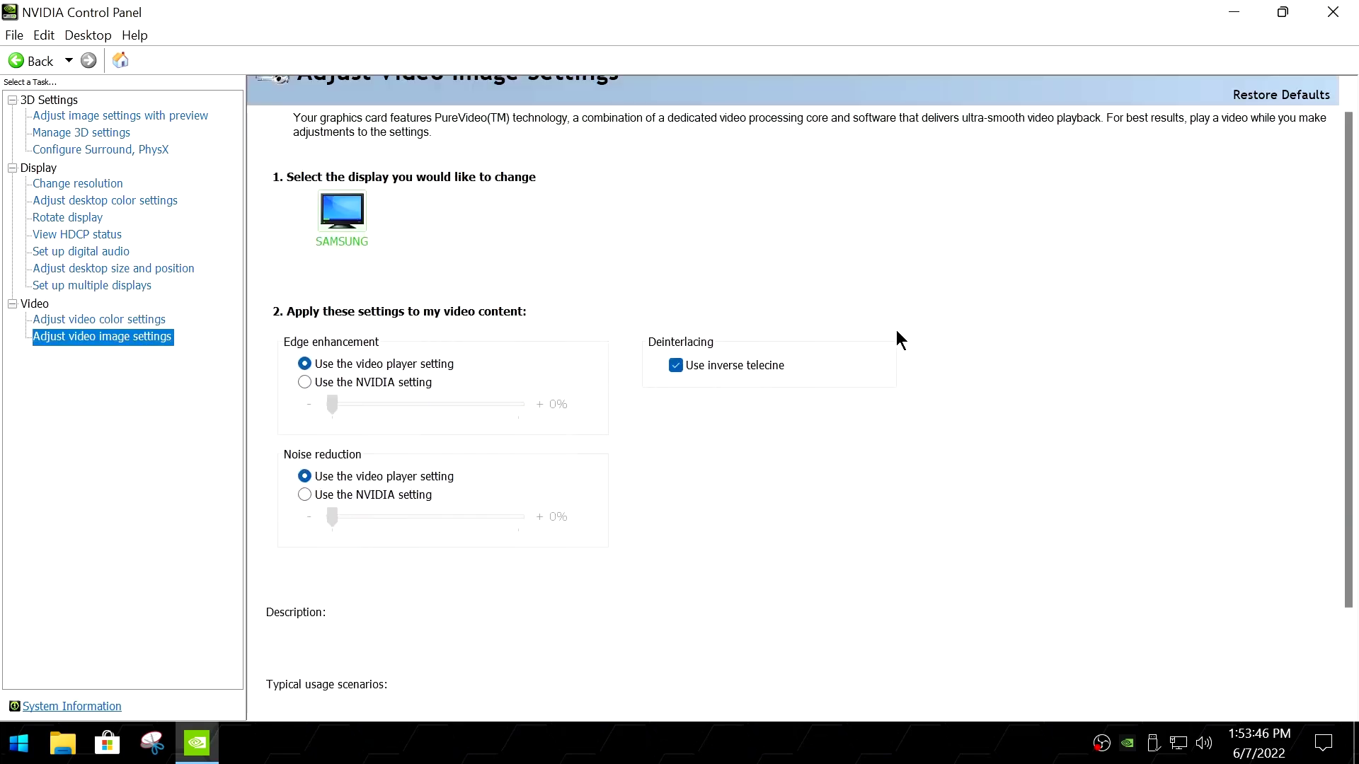
click(15, 37)
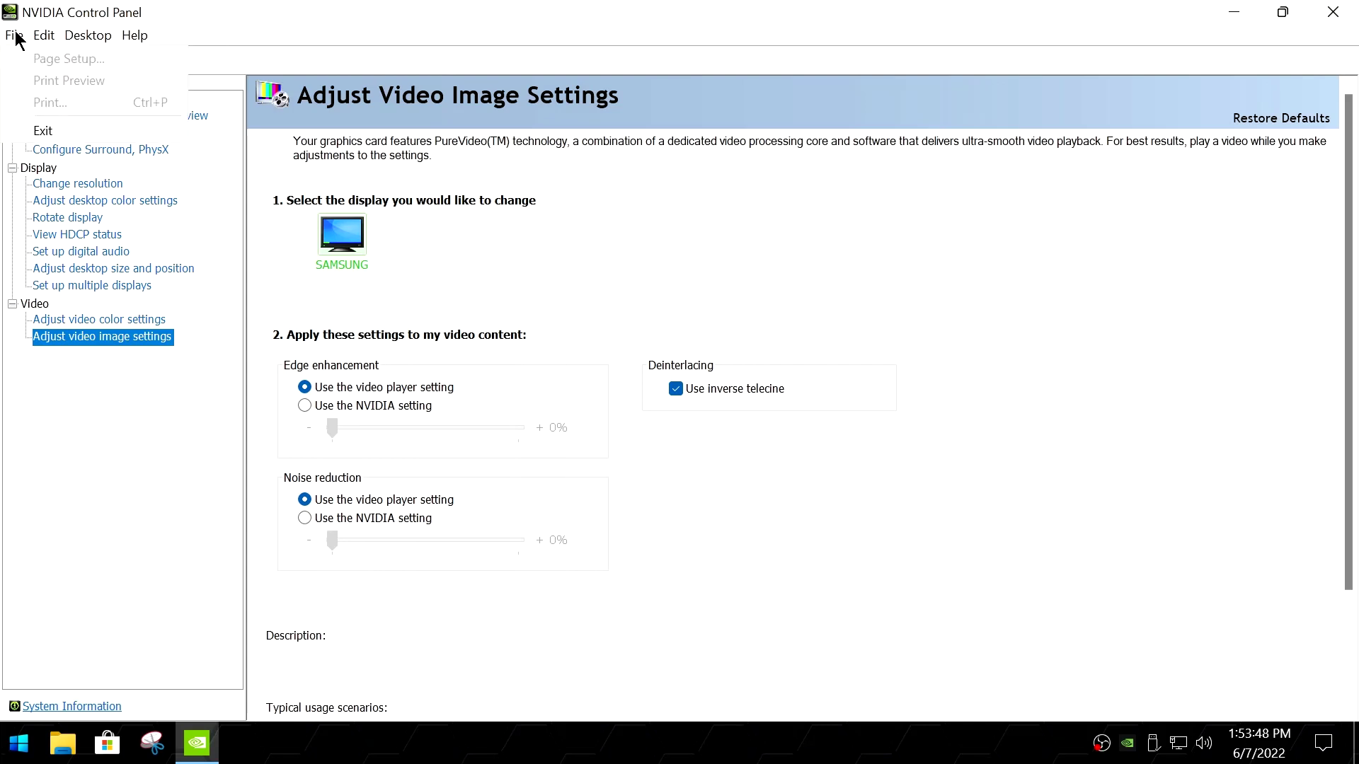
click(36, 131)
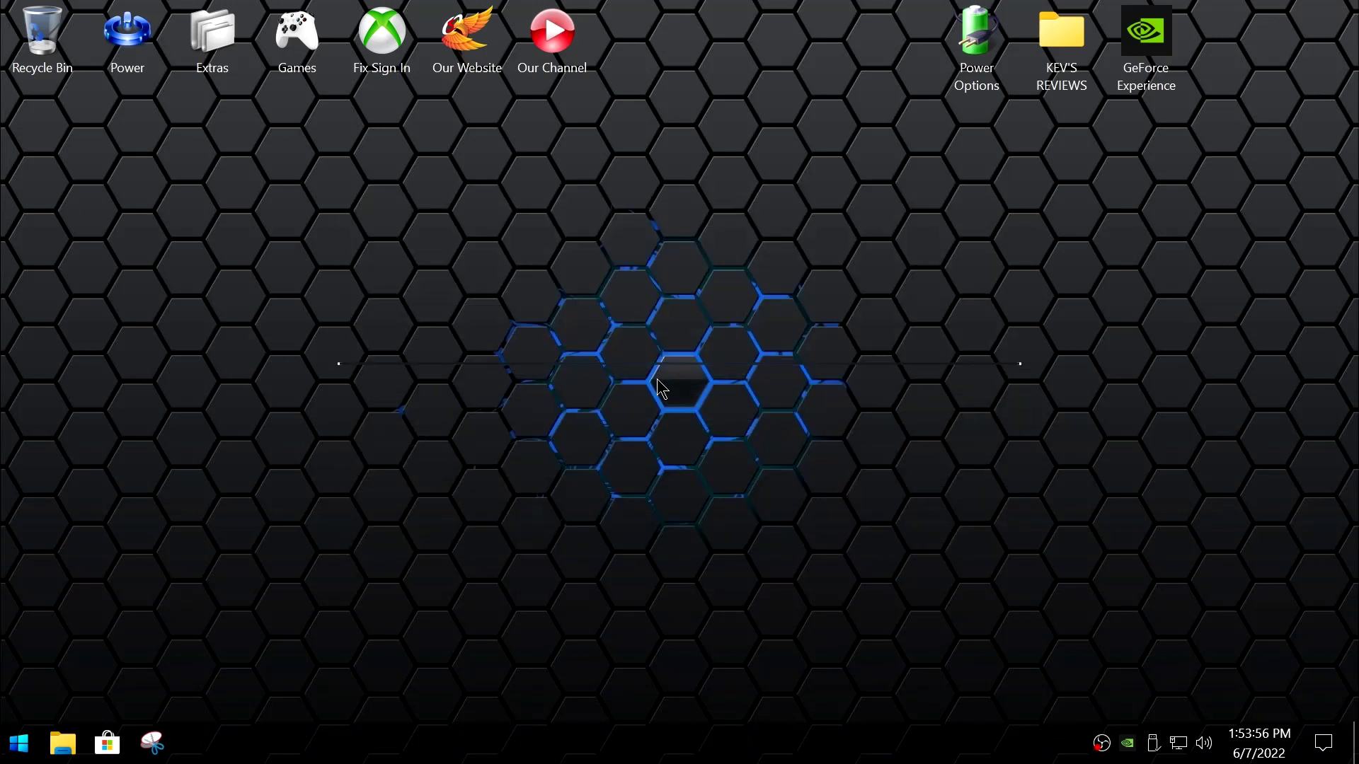
Open NVIDIA GeForce Experience and expand the additional login options in its sign-in window
right_click(1128, 742)
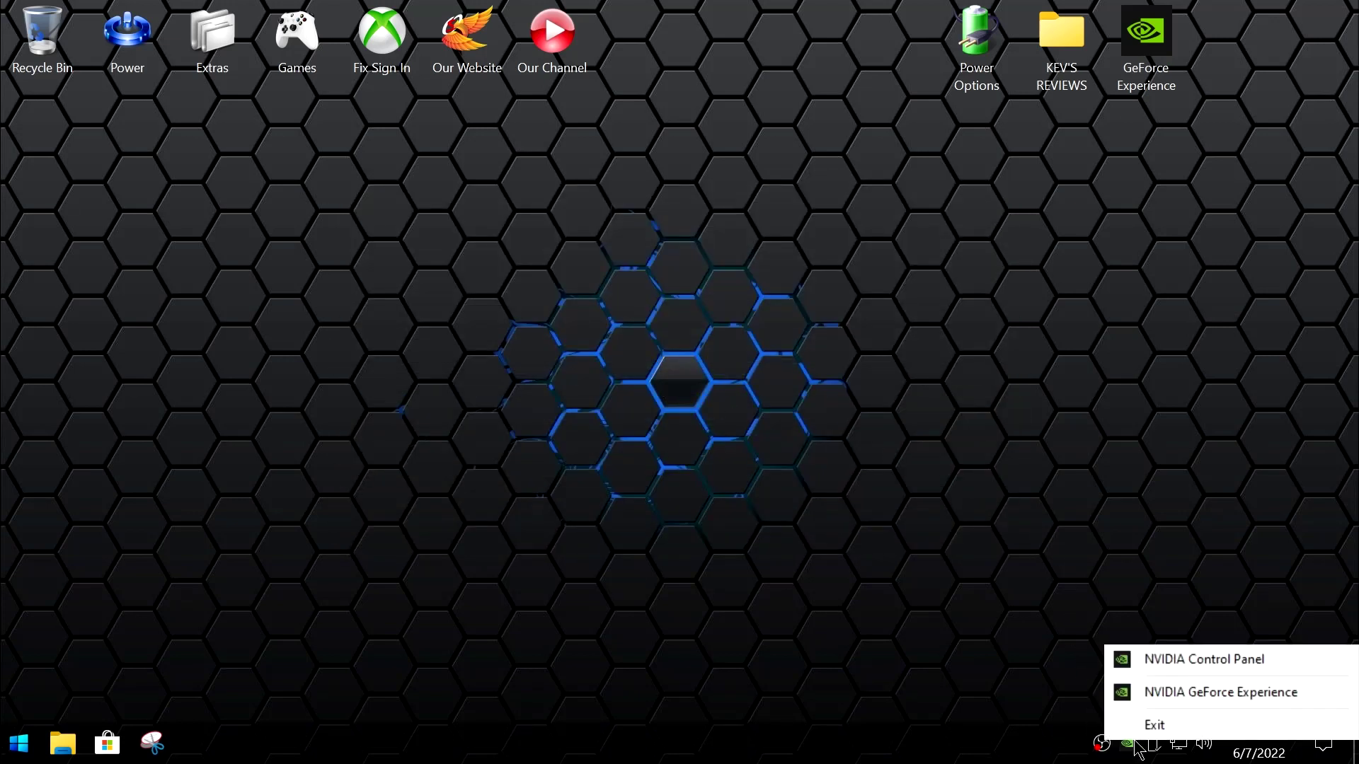
click(1157, 693)
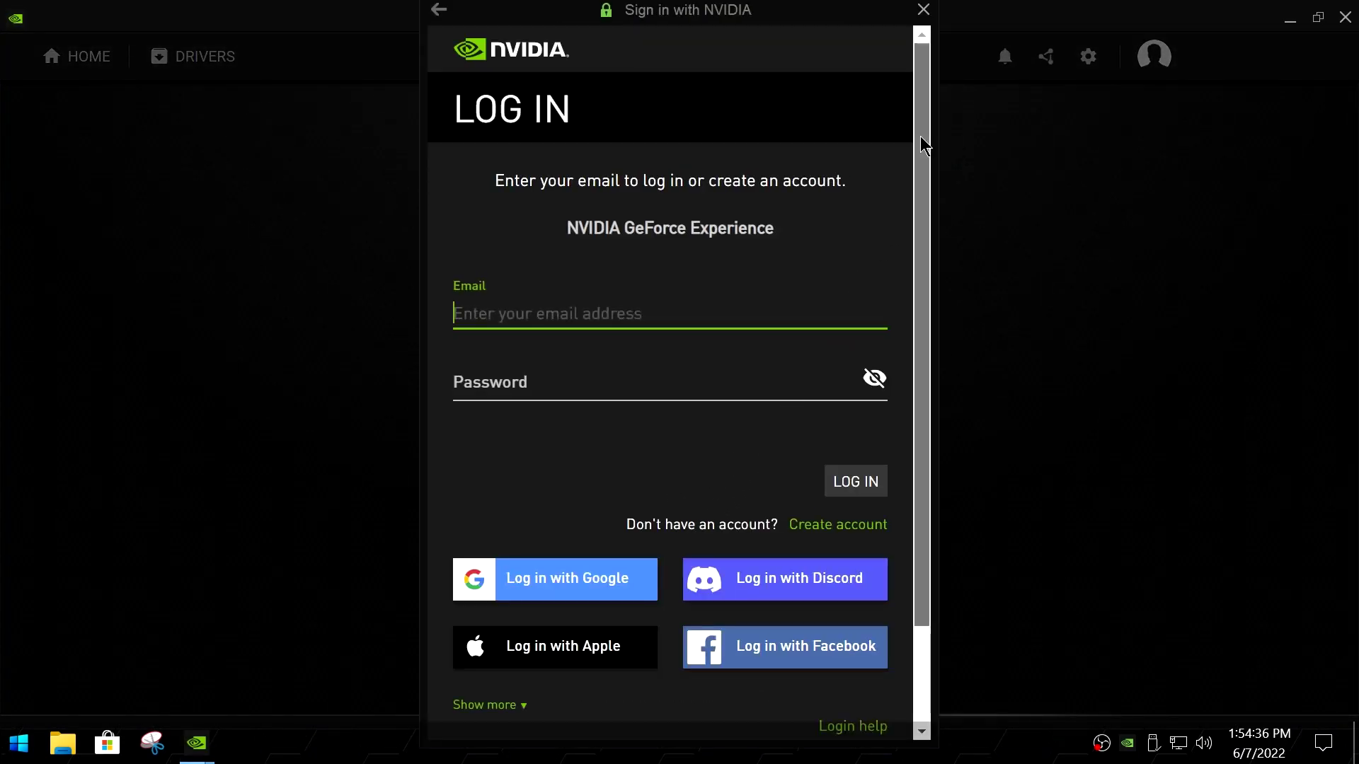
drag(920, 136, 922, 261)
click(504, 587)
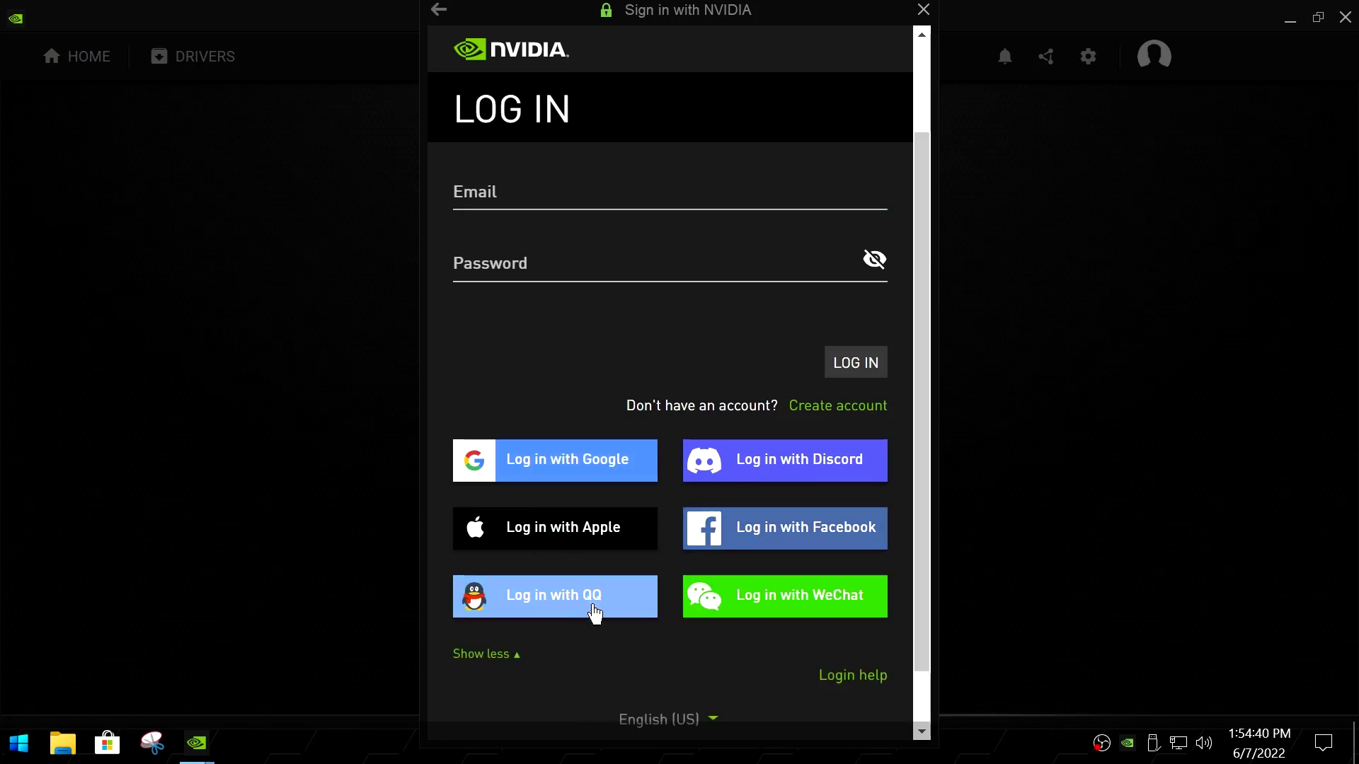
scroll(777, 622, down, 2)
Look through the sign-in window's language list, cancel the selection, and close the sign-in window and GeForce Experience
click(714, 651)
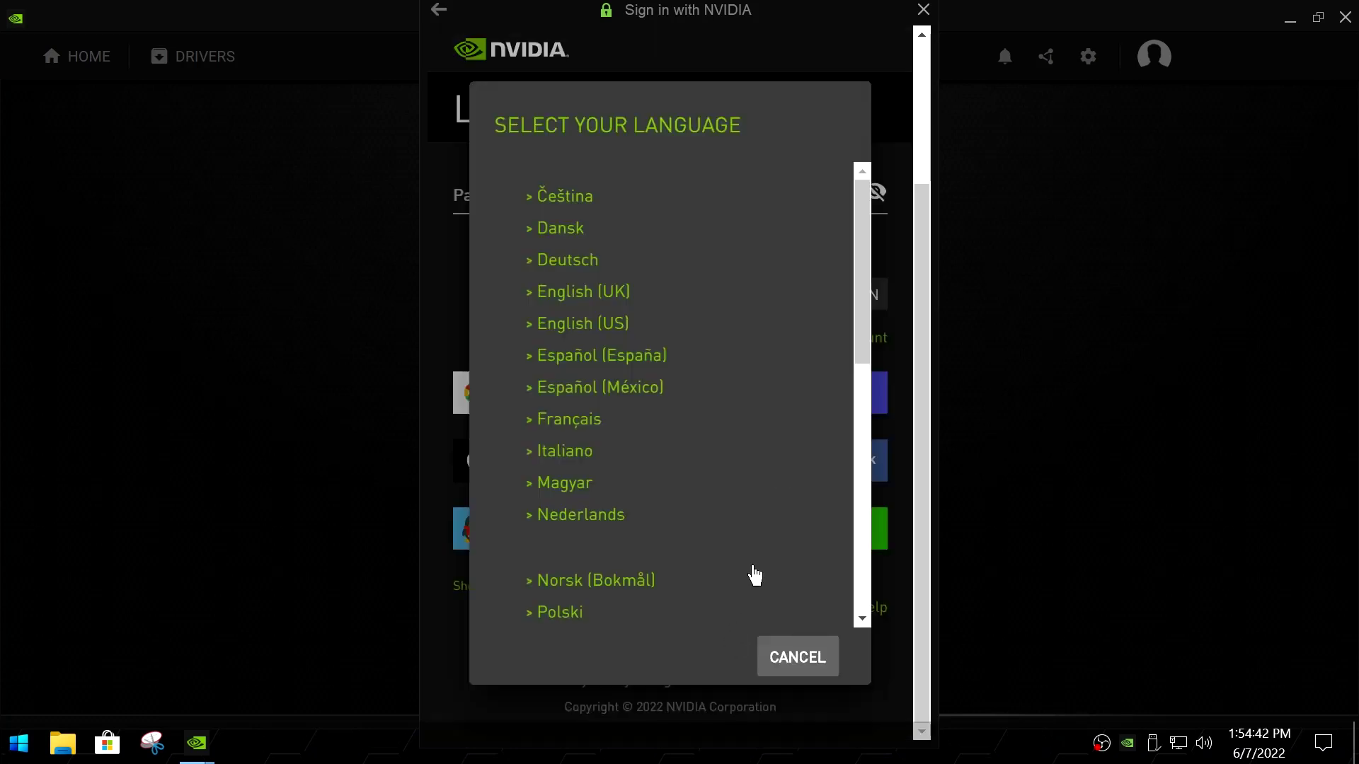
drag(873, 190, 867, 460)
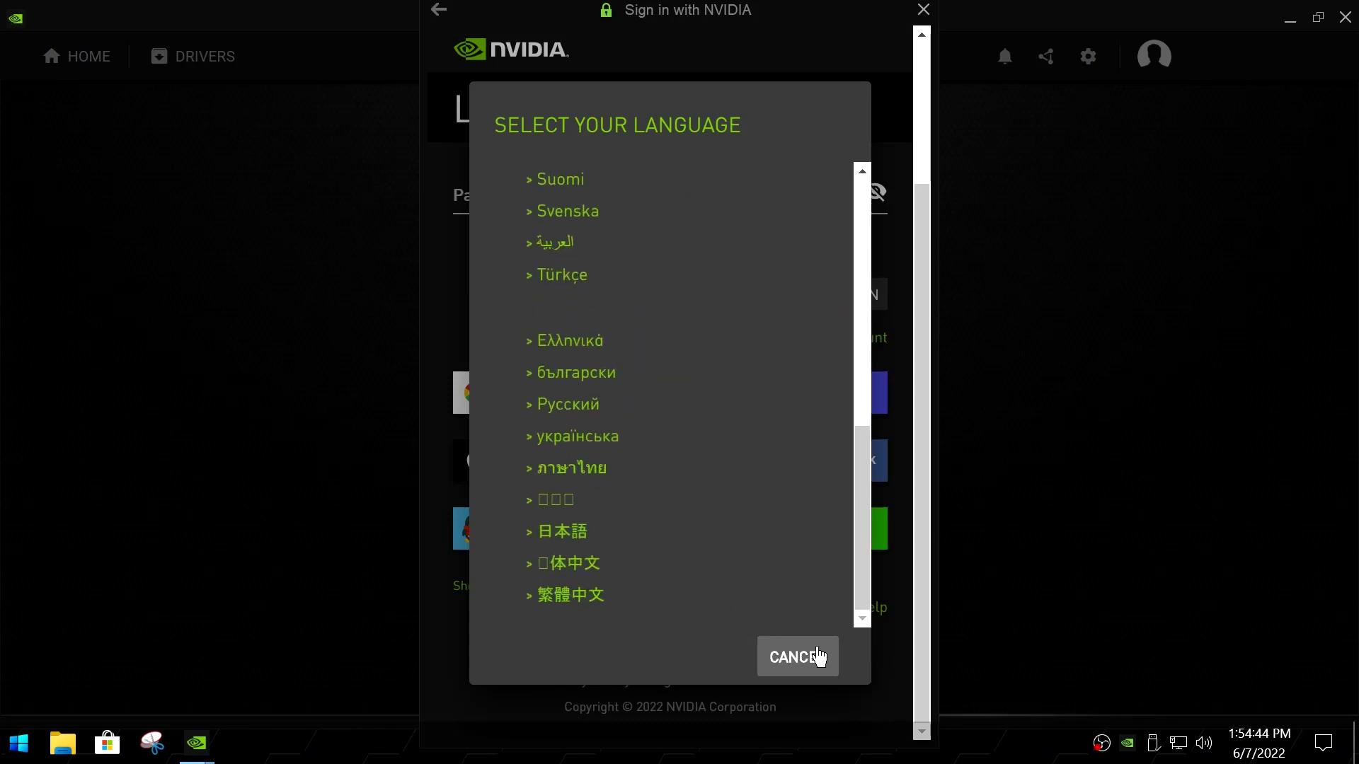
click(814, 658)
scroll(835, 623, up, 5)
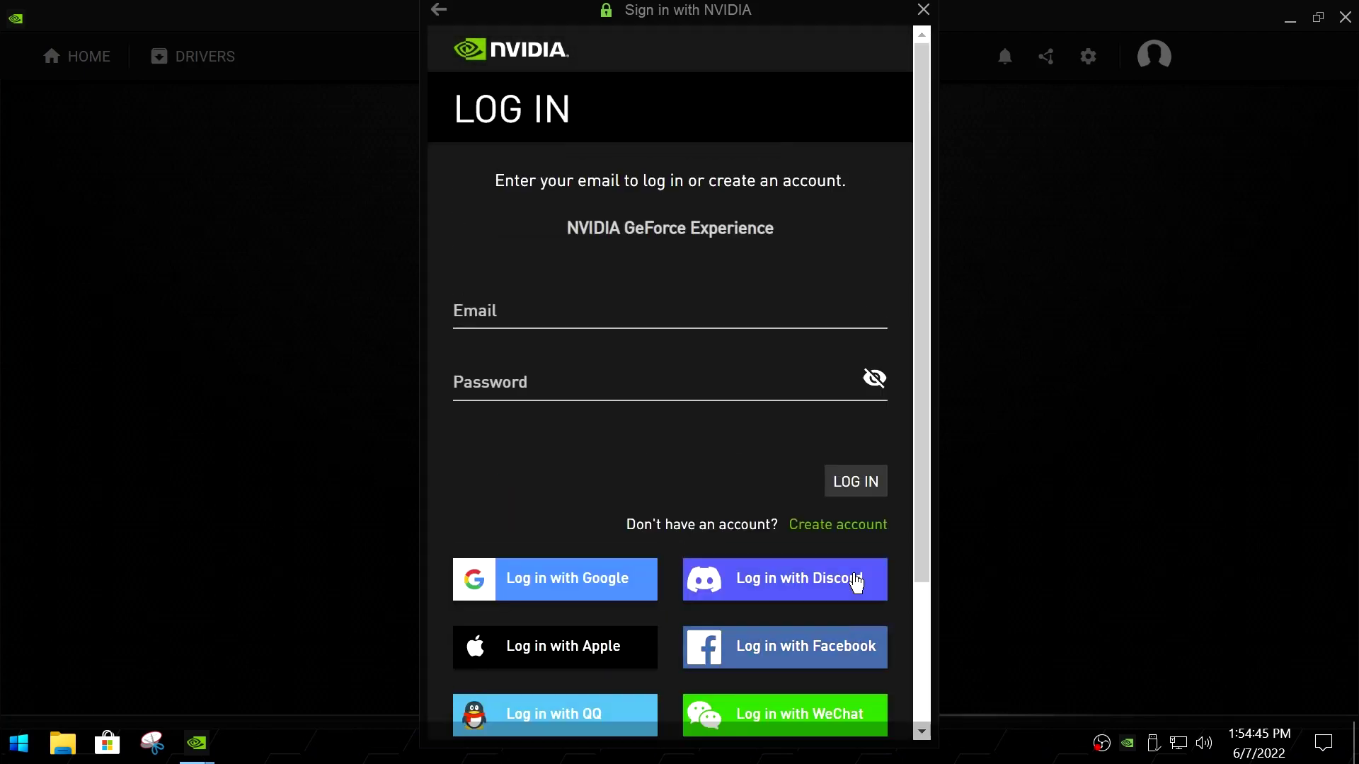
click(924, 9)
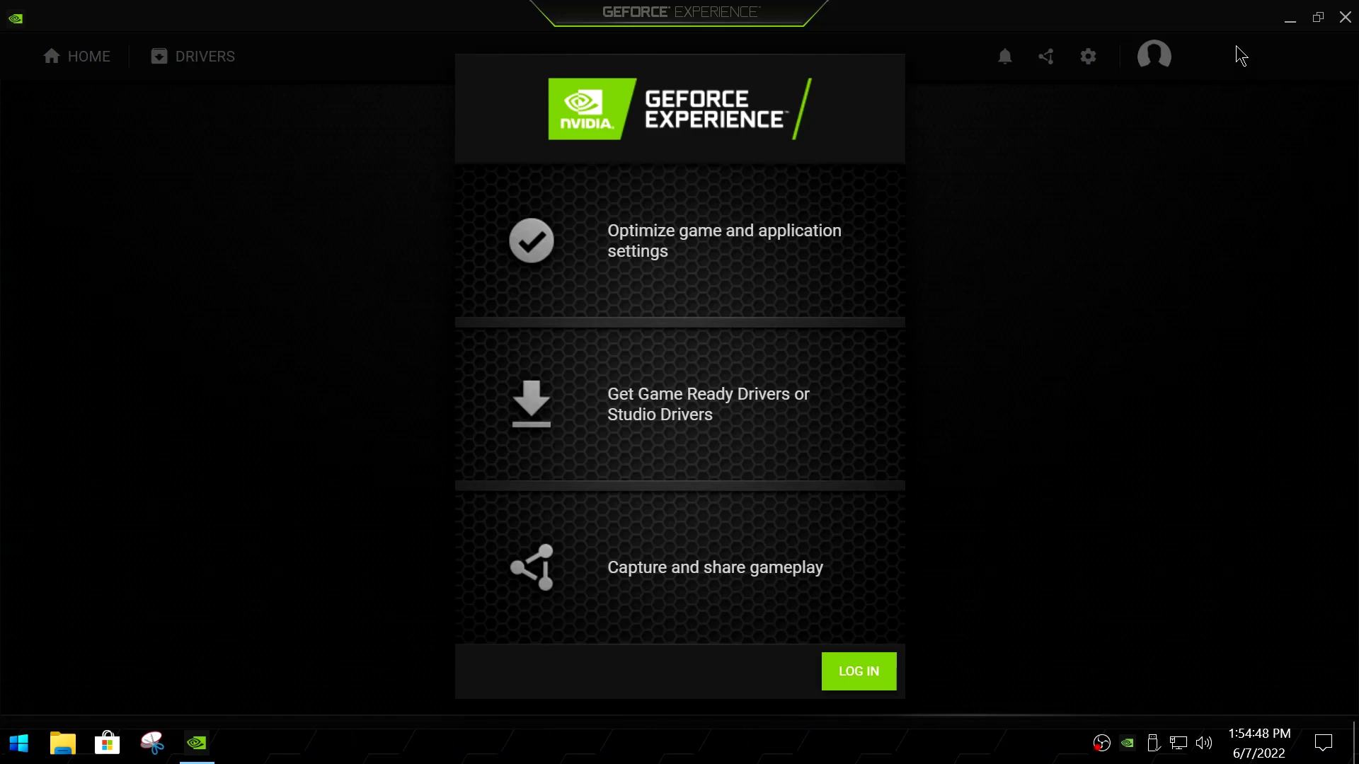
click(1345, 16)
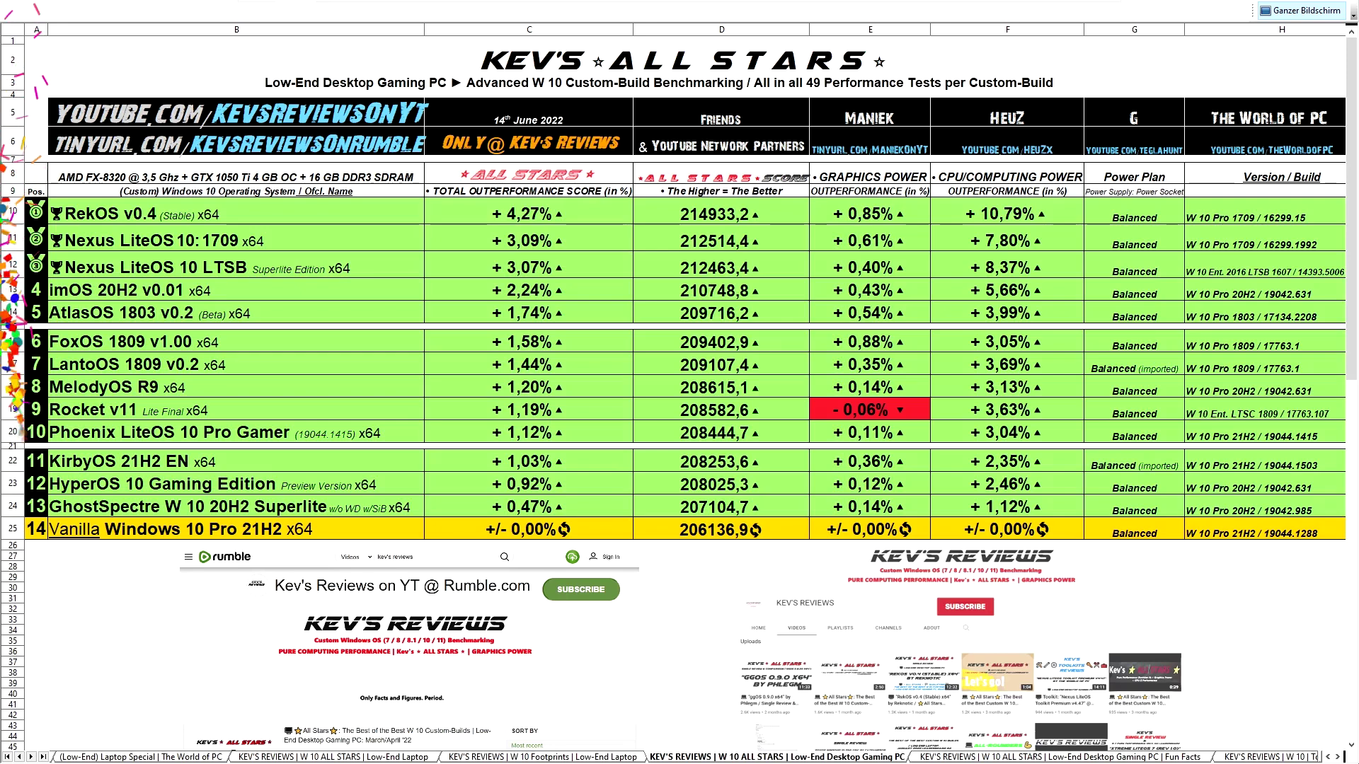
Switch the benchmark spreadsheet to the W 10 ALL STARS Low-End Desktop Gaming PC Fun Facts sheet
key(ctrl+Page_Down)
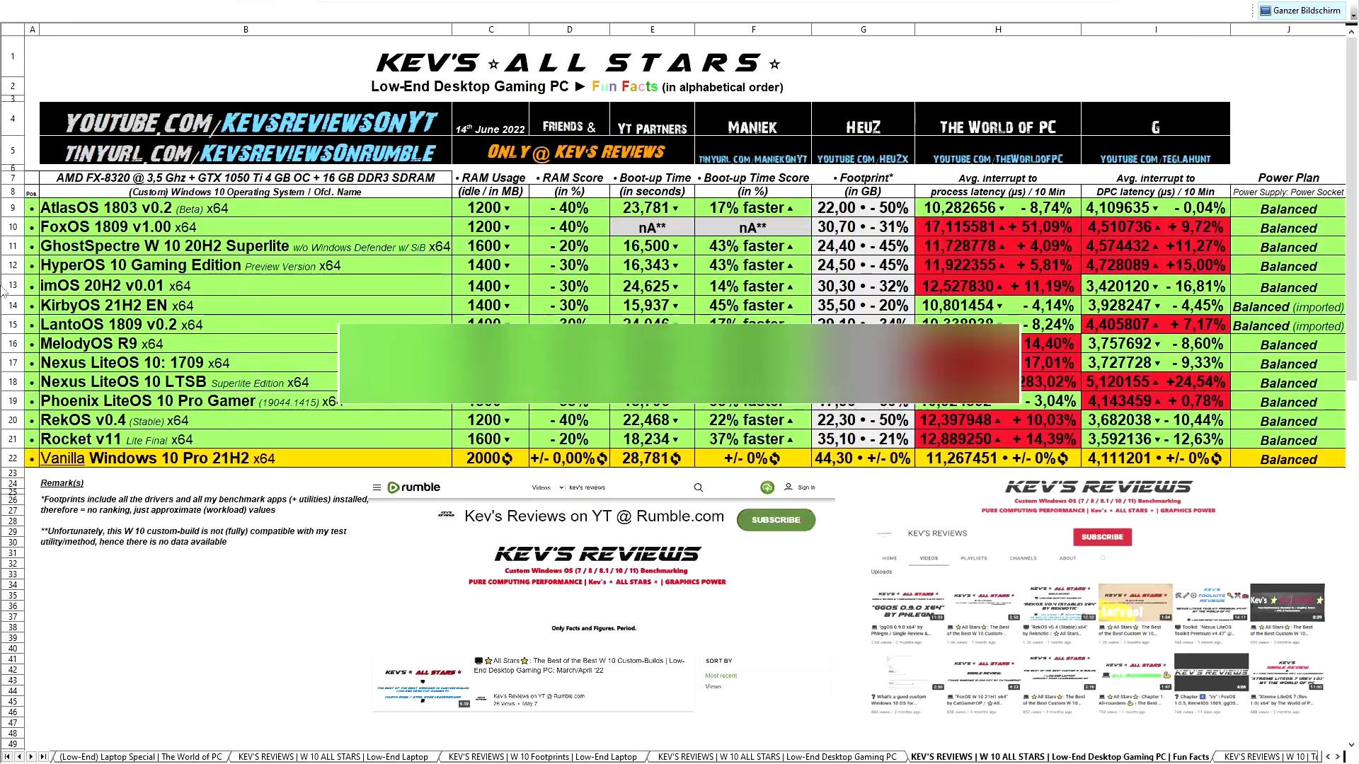